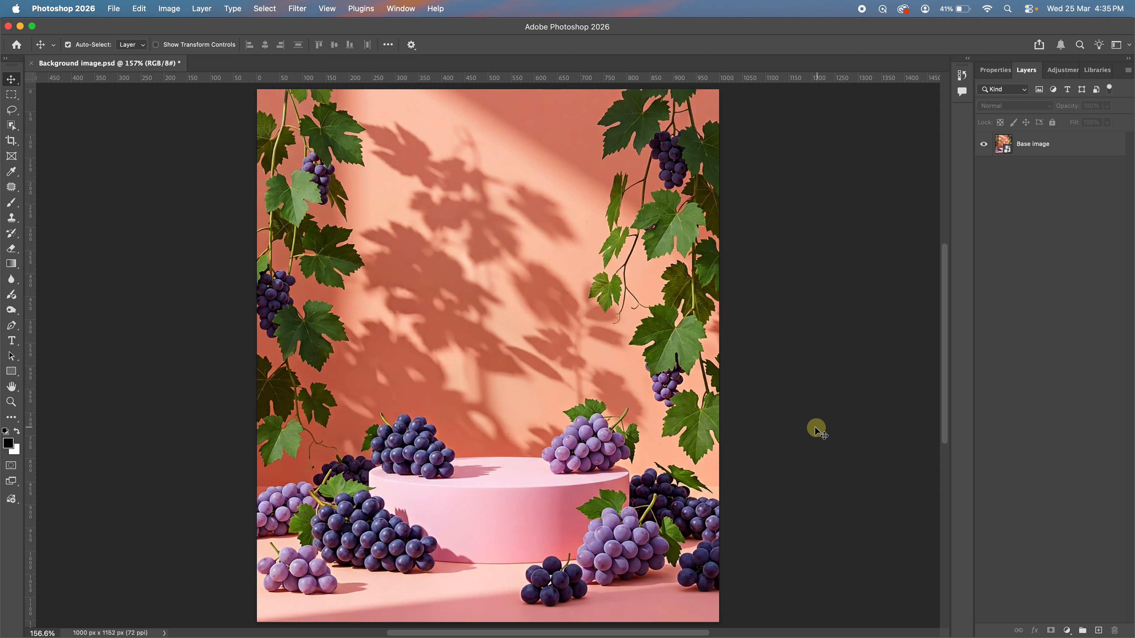
{"action": "left_click", "coordinate": [611, 525]}
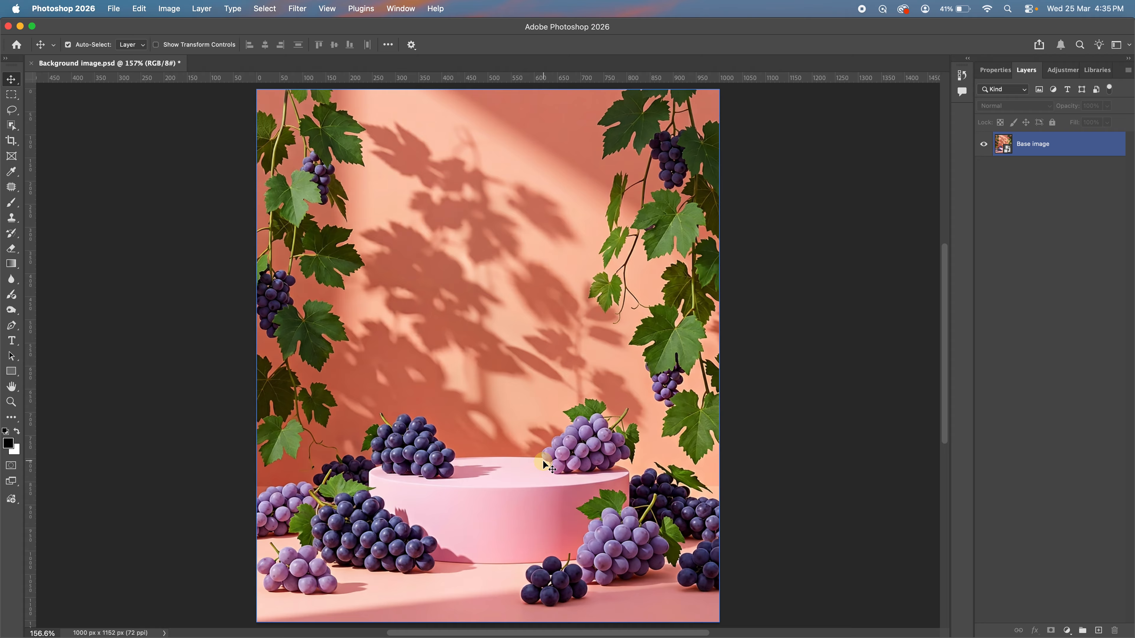
{"action": "left_click", "coordinate": [744, 509]}
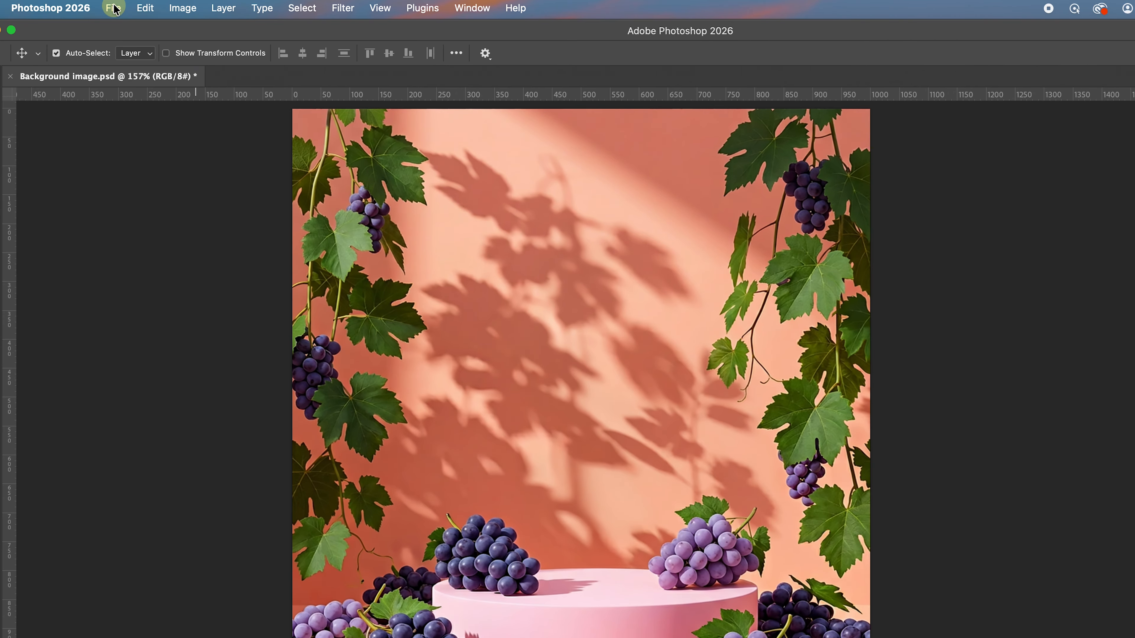
- Place the Soda can.png file as an embedded image above the base image
{"action": "left_click", "coordinate": [115, 9]}
{"action": "left_click", "coordinate": [152, 294]}
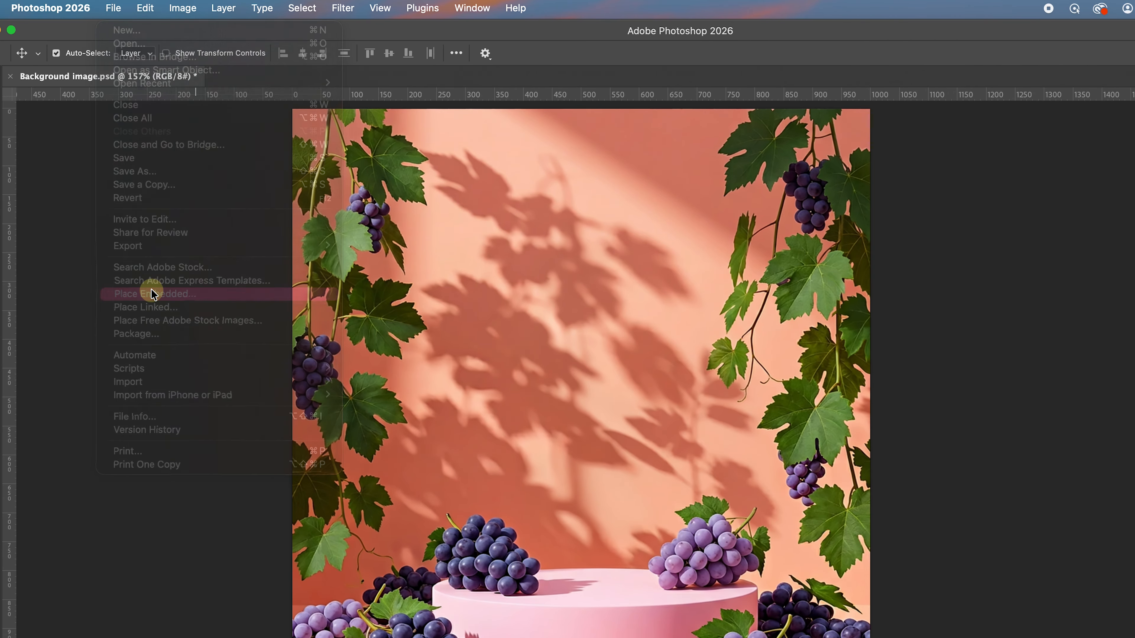
{"action": "left_click", "coordinate": [911, 226]}
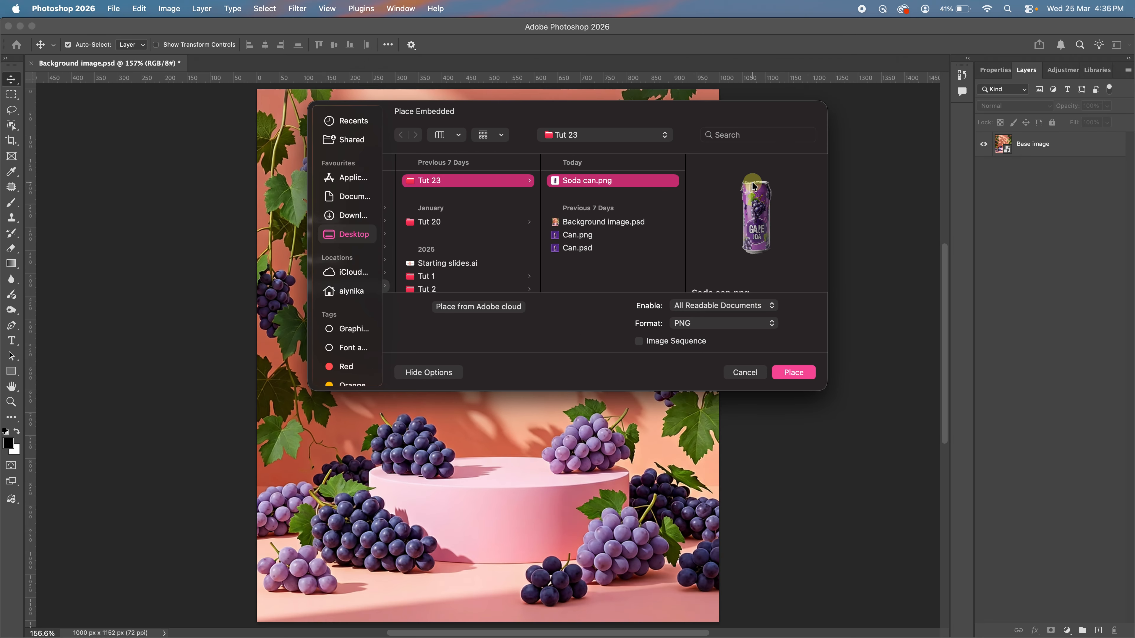
{"action": "left_click", "coordinate": [793, 372]}
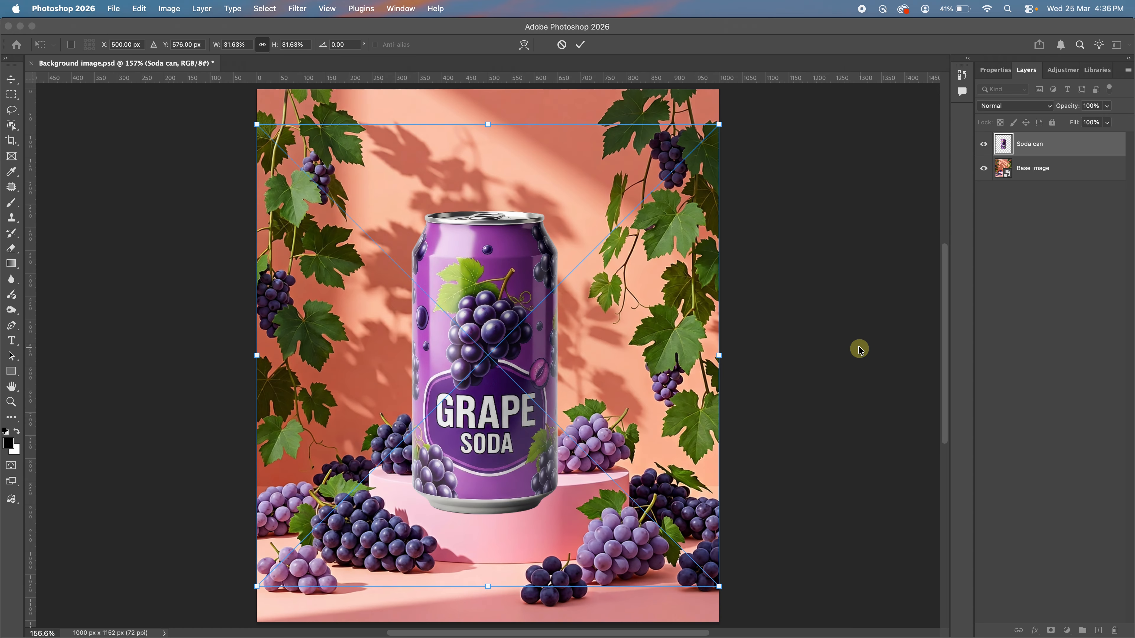
- Scale the placed soda can proportionally to about 27.75% and position it standing on the pink podium
{"action": "left_click_drag", "start_coordinate": [719, 125], "coordinate": [668, 176]}
{"action": "left_click_drag", "start_coordinate": [473, 414], "coordinate": [509, 384]}
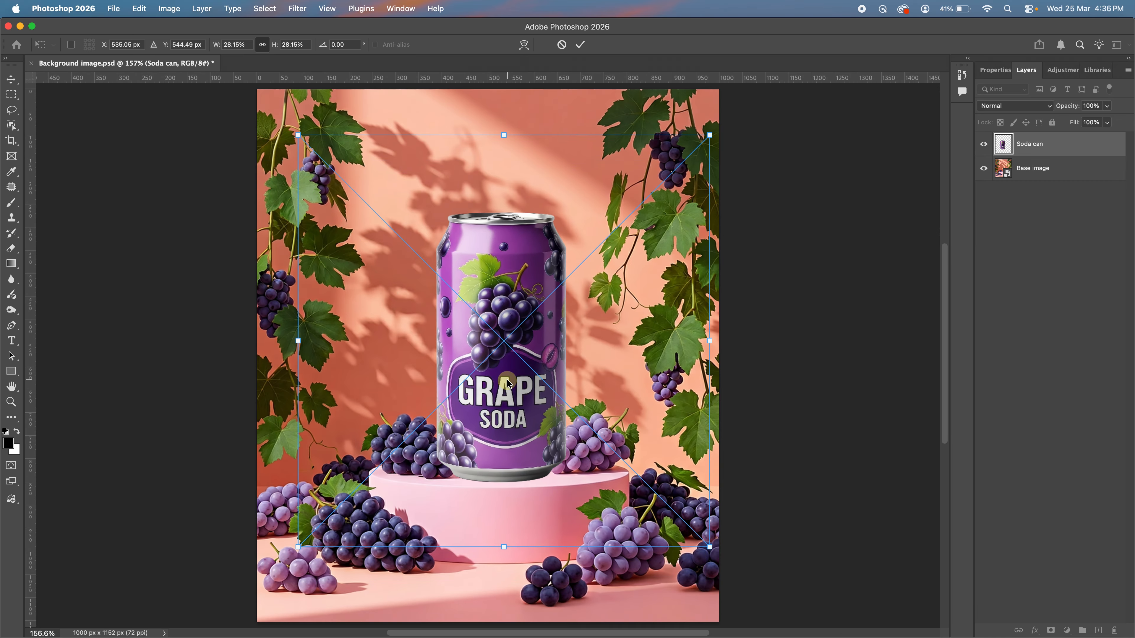
{"action": "left_click_drag", "start_coordinate": [709, 135], "coordinate": [707, 140]}
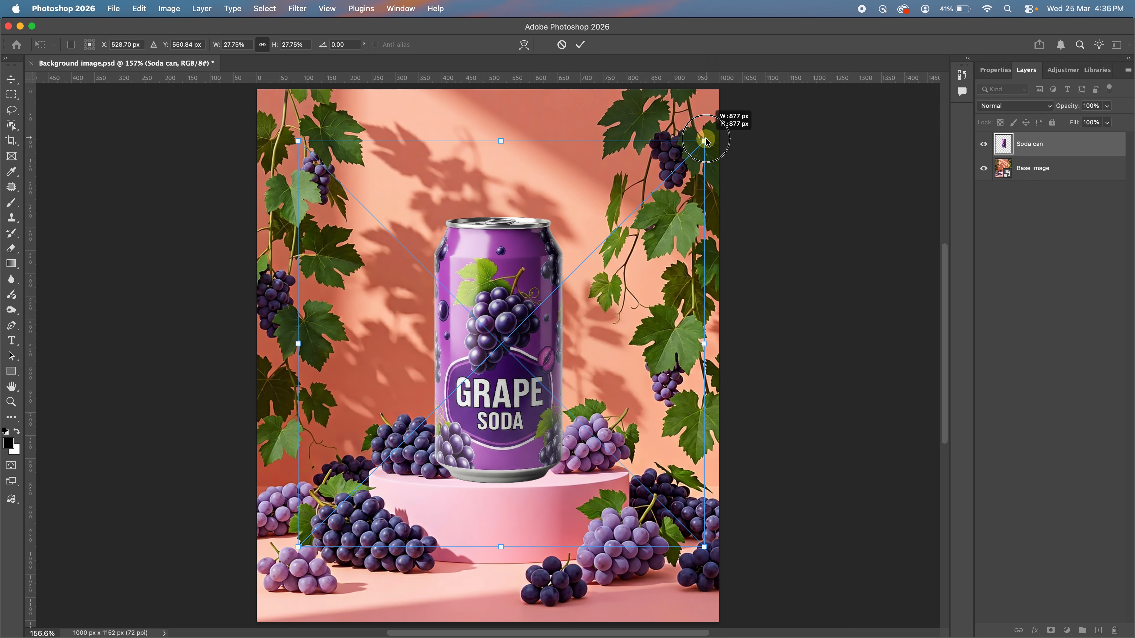
{"action": "left_click_drag", "start_coordinate": [536, 304], "coordinate": [543, 305]}
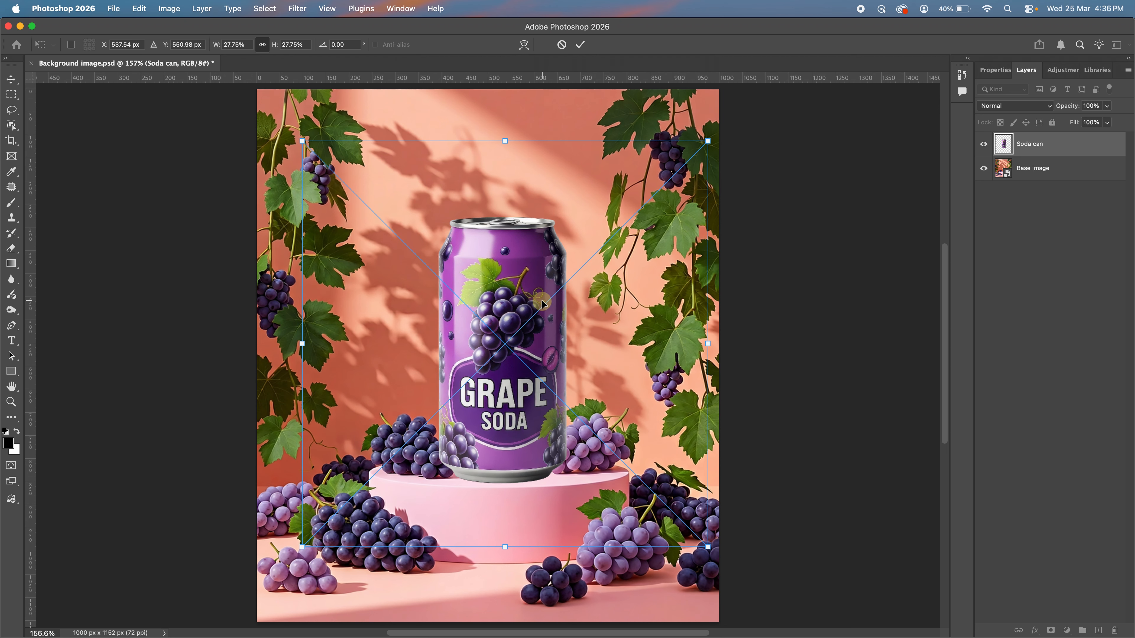
{"action": "key", "text": "Return"}
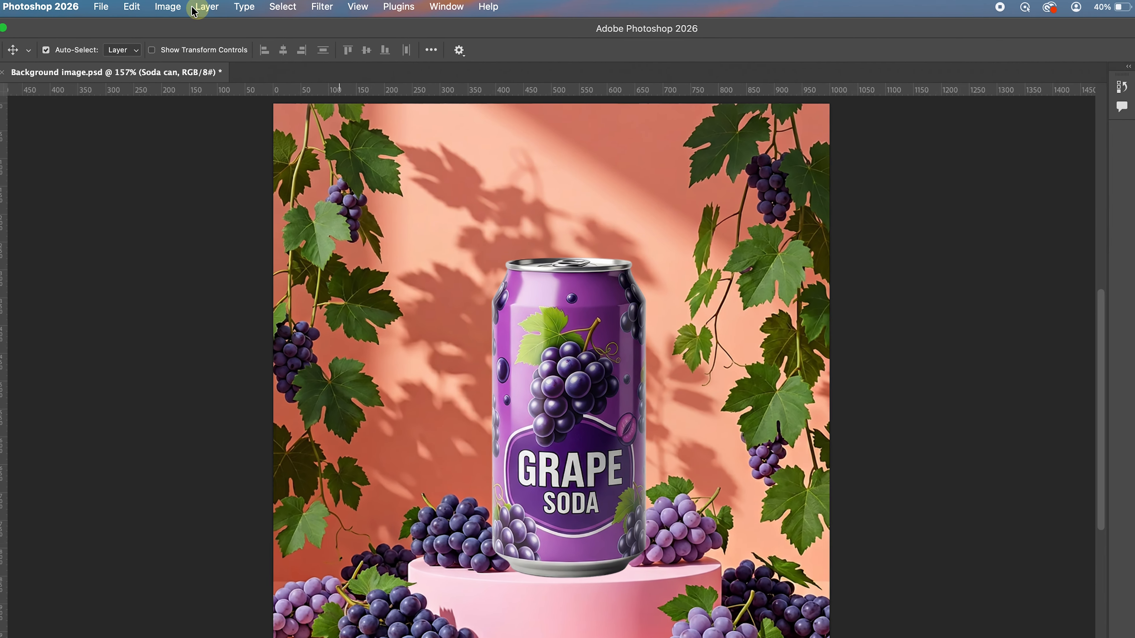
- Apply a Color Balance adjustment to the soda can, shifting its midtones towards cyan, magenta and blue
{"action": "left_click", "coordinate": [171, 8]}
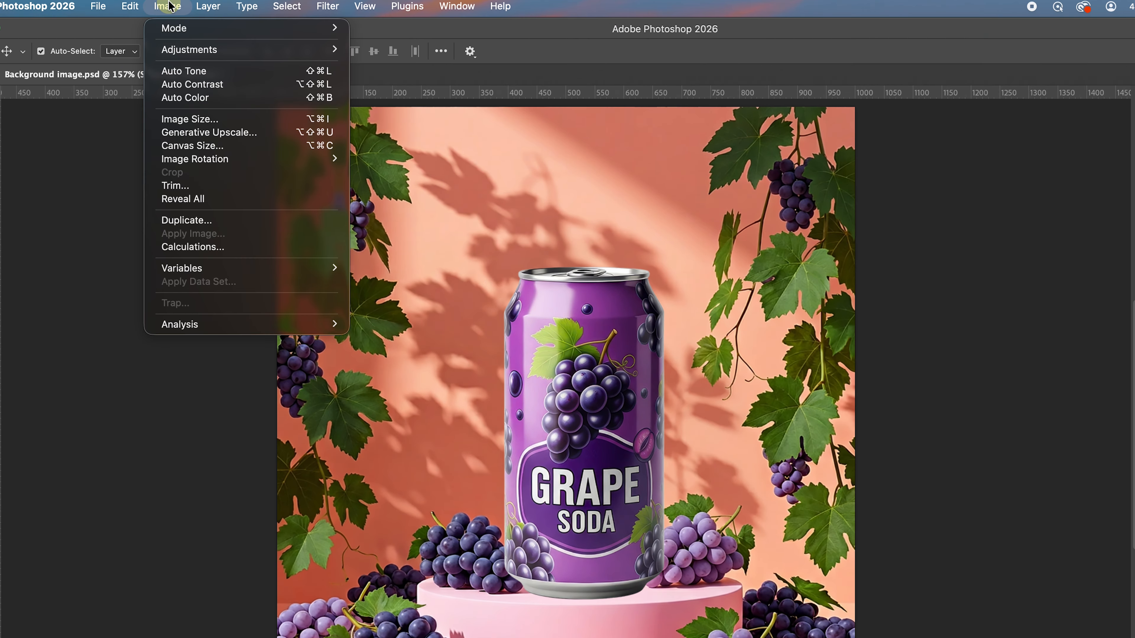
{"action": "mouse_move", "coordinate": [175, 46]}
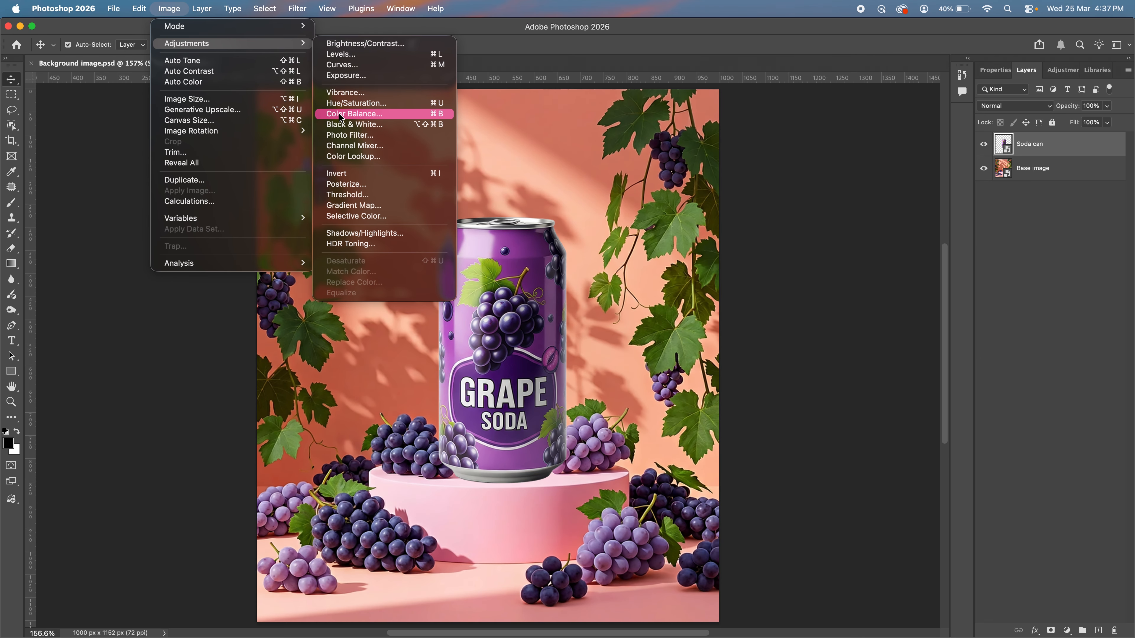
{"action": "left_click", "coordinate": [342, 114]}
{"action": "left_click_drag", "start_coordinate": [789, 200], "coordinate": [806, 198]}
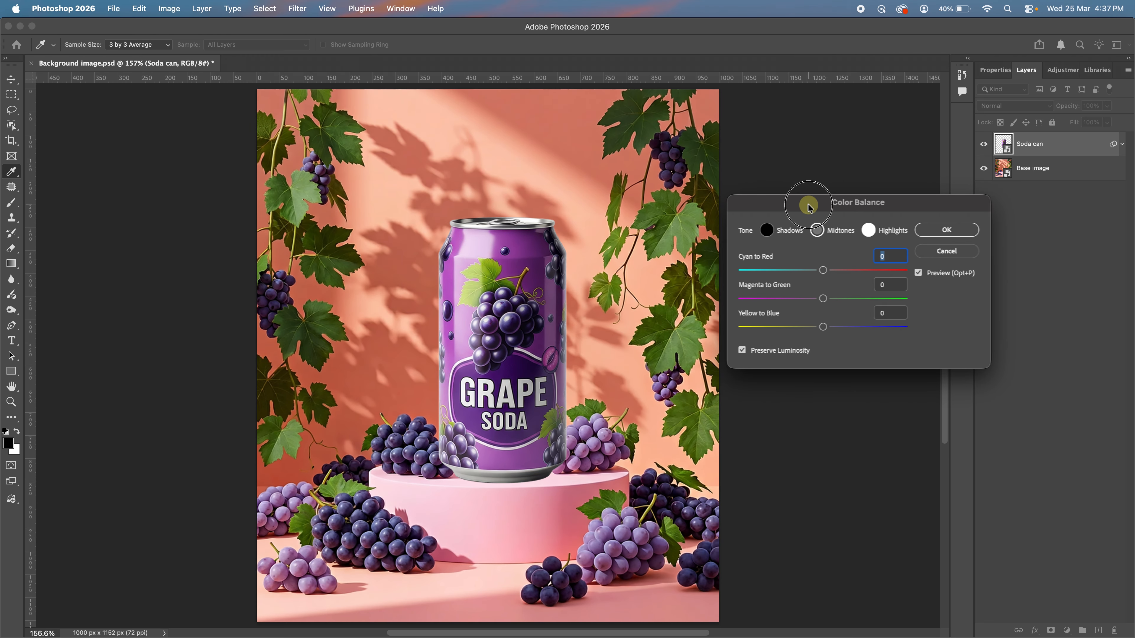
{"action": "left_click_drag", "start_coordinate": [820, 270], "coordinate": [806, 271]}
{"action": "left_click_drag", "start_coordinate": [820, 326], "coordinate": [813, 298]}
{"action": "left_click_drag", "start_coordinate": [824, 326], "coordinate": [824, 326]}
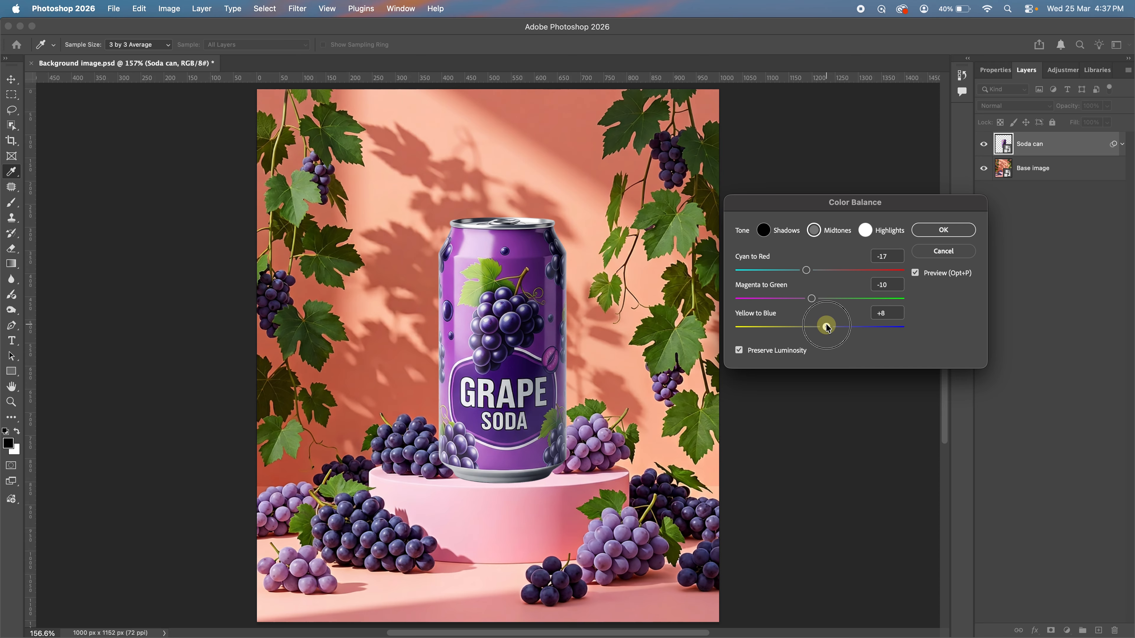
{"action": "left_click", "coordinate": [809, 285]}
{"action": "left_click_drag", "start_coordinate": [829, 327], "coordinate": [808, 302]}
{"action": "left_click_drag", "start_coordinate": [807, 270], "coordinate": [803, 273]}
{"action": "left_click", "coordinate": [939, 228]}
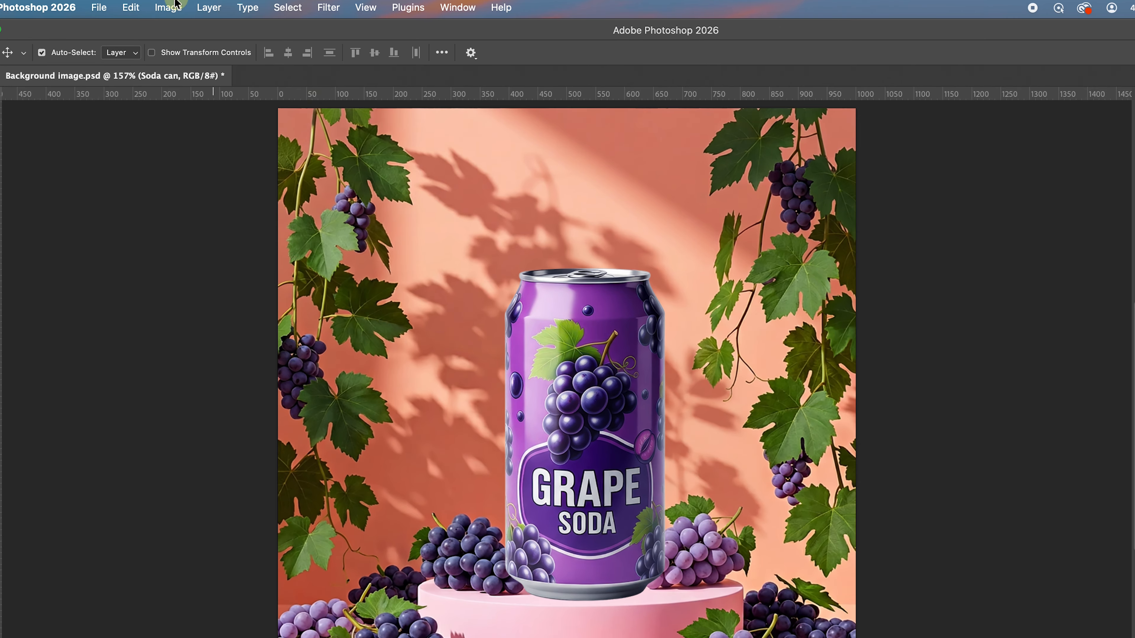
- Apply a Hue/Saturation adjustment to the soda can with slightly raised hue and saturation
{"action": "left_click", "coordinate": [168, 9]}
{"action": "mouse_move", "coordinate": [213, 43]}
{"action": "left_click", "coordinate": [402, 125]}
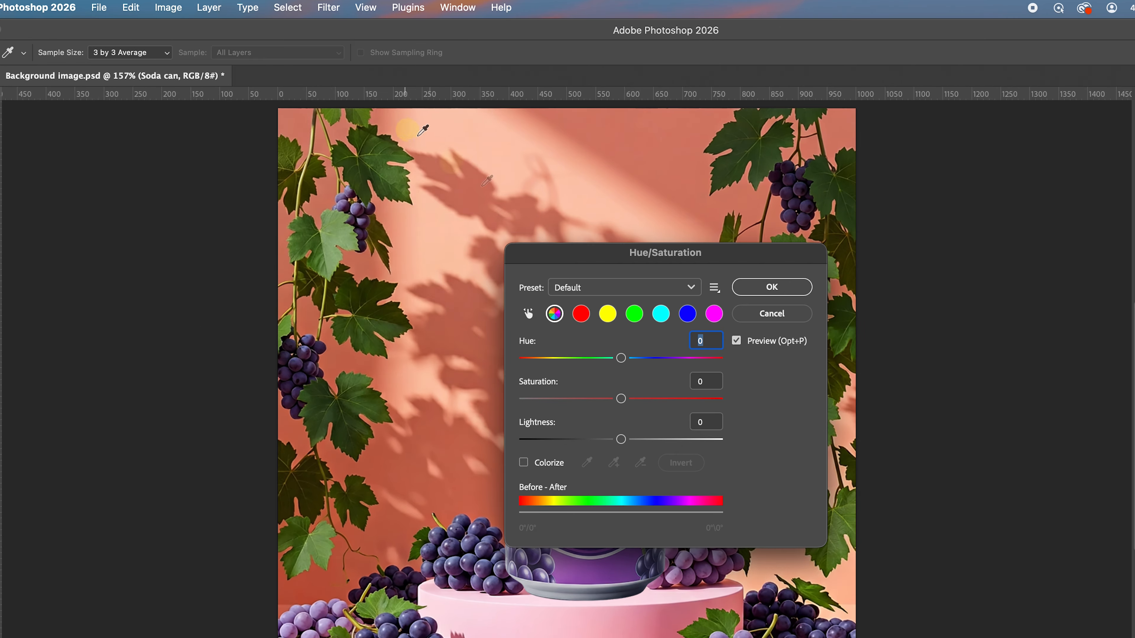
{"action": "left_click_drag", "start_coordinate": [685, 198], "coordinate": [788, 197]}
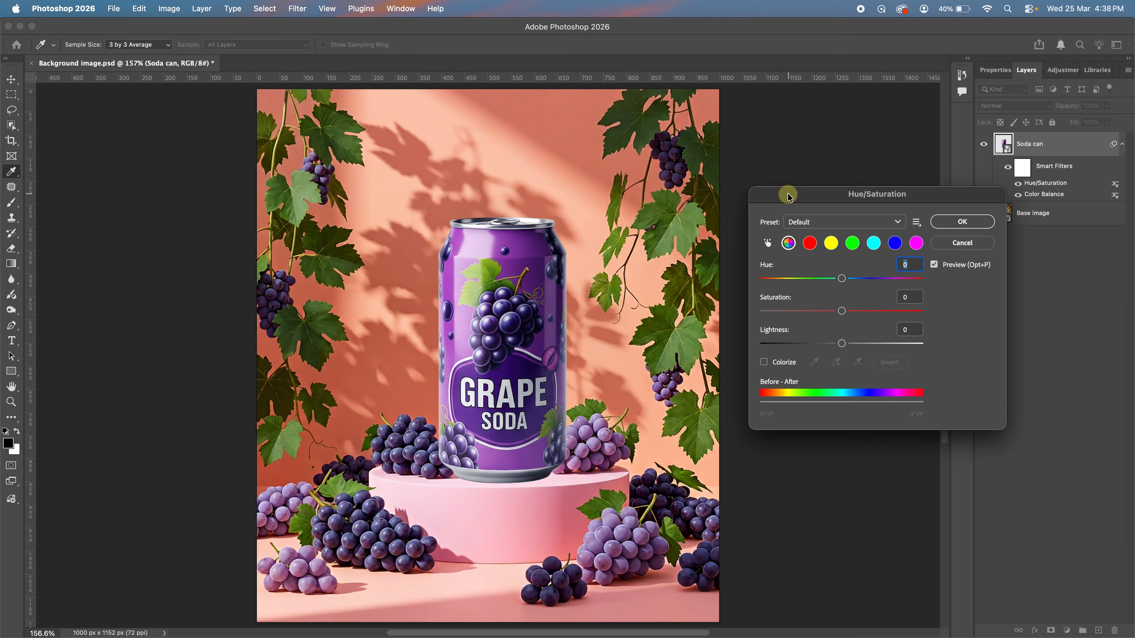
{"action": "left_click_drag", "start_coordinate": [841, 281], "coordinate": [843, 314]}
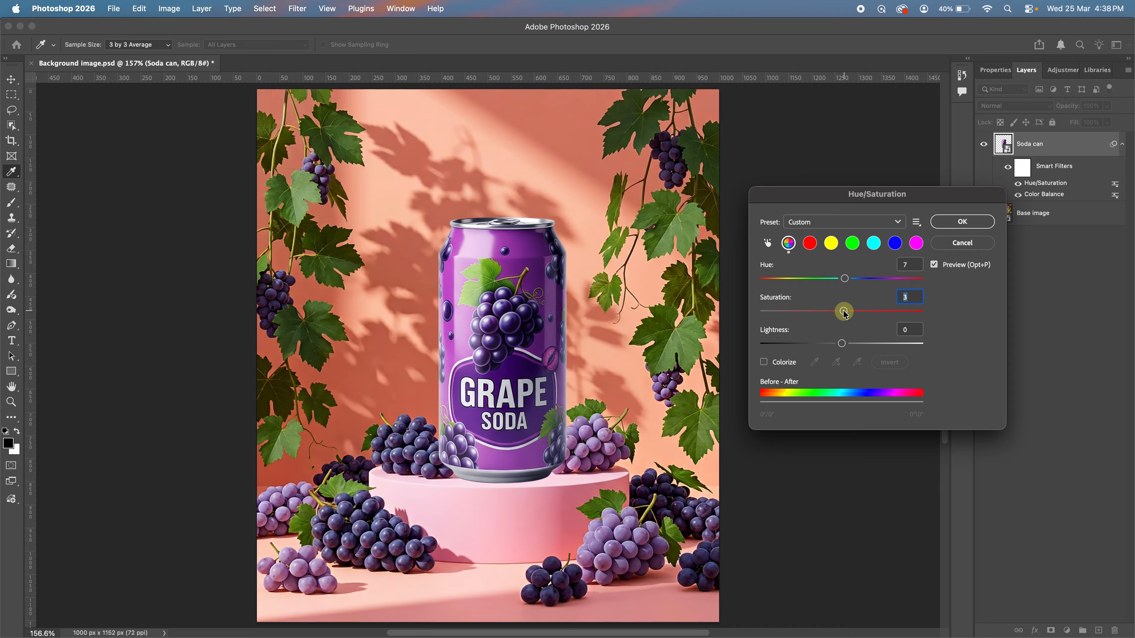
{"action": "left_click_drag", "start_coordinate": [844, 313], "coordinate": [850, 312]}
{"action": "left_click", "coordinate": [848, 278]}
{"action": "left_click", "coordinate": [960, 221]}
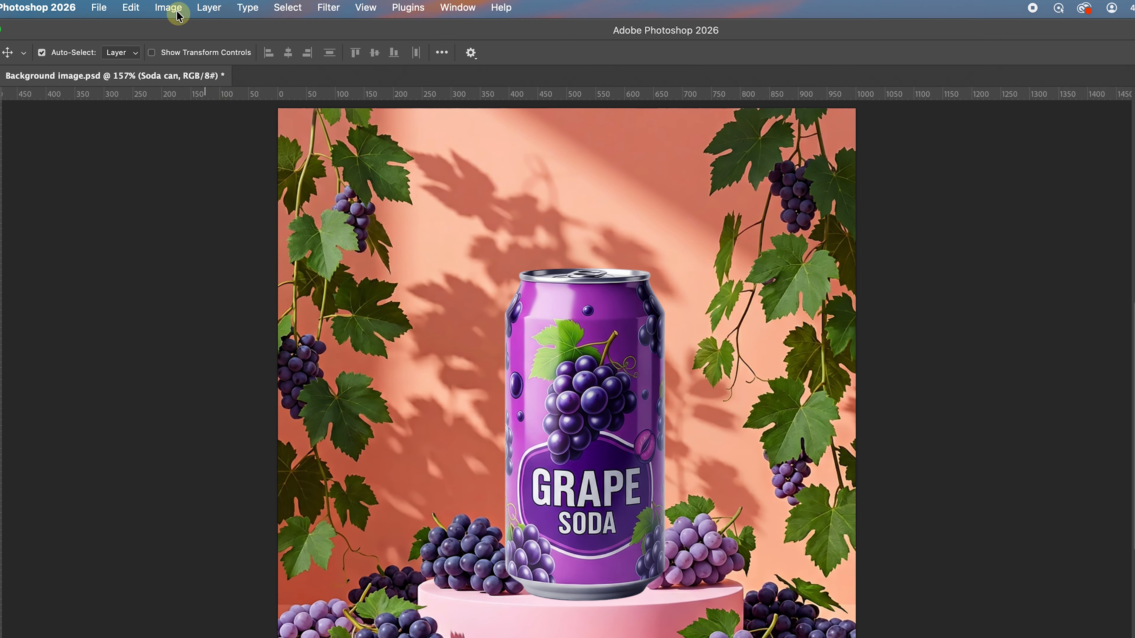
- Apply a Curves adjustment to the soda can using the Linear Contrast (RGB) preset
{"action": "left_click", "coordinate": [169, 9]}
{"action": "mouse_move", "coordinate": [268, 43]}
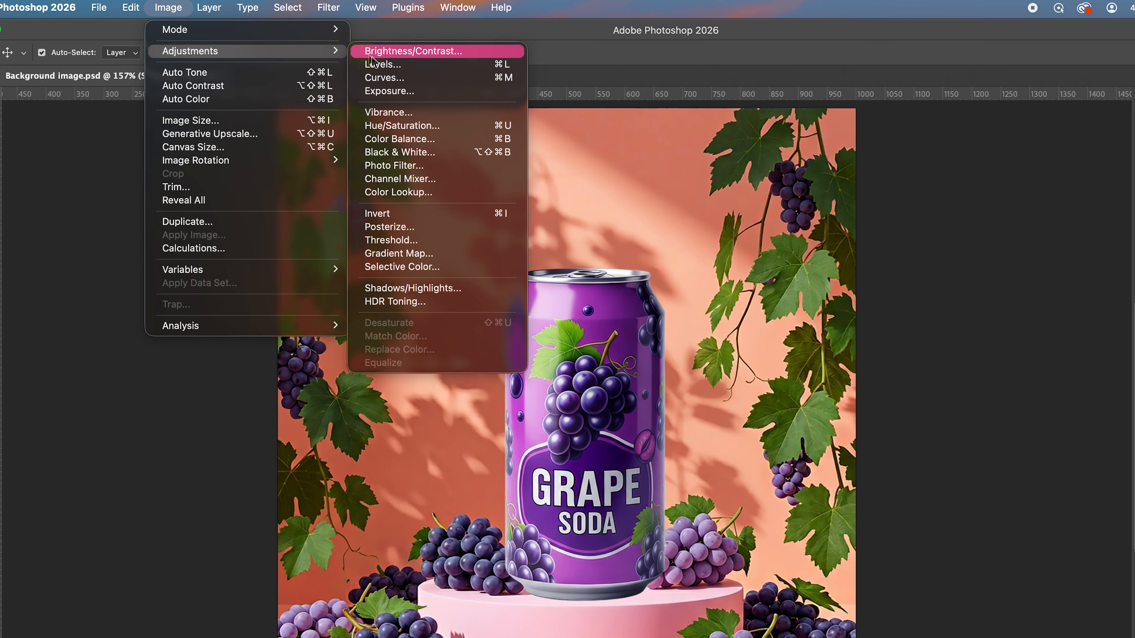
{"action": "left_click", "coordinate": [383, 78]}
{"action": "left_click_drag", "start_coordinate": [561, 162], "coordinate": [835, 143]}
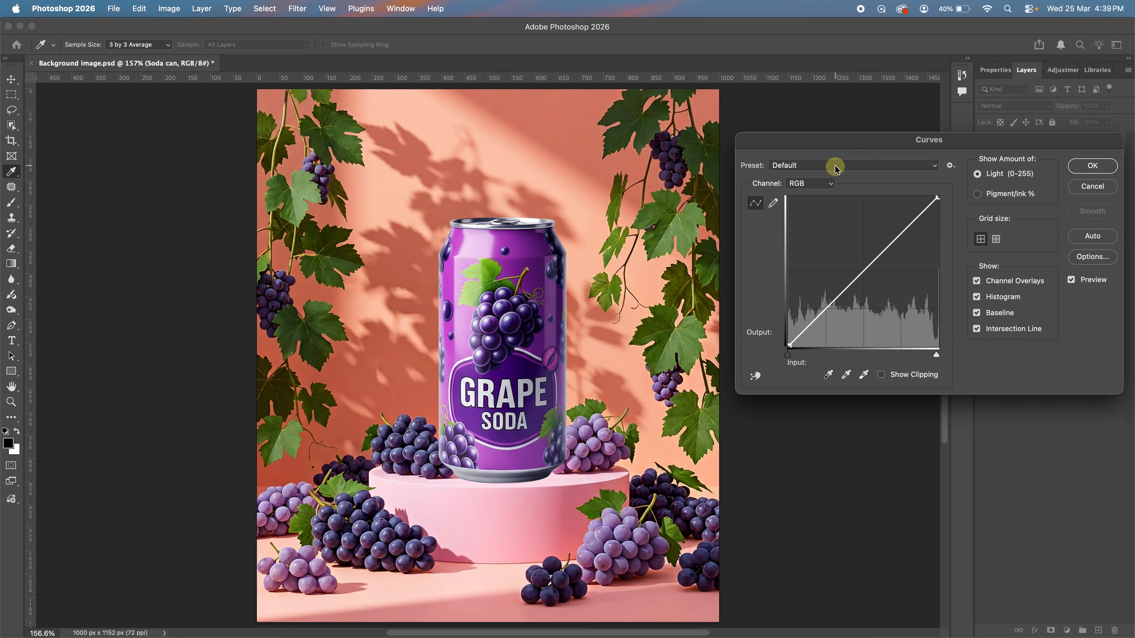
{"action": "left_click", "coordinate": [836, 167]}
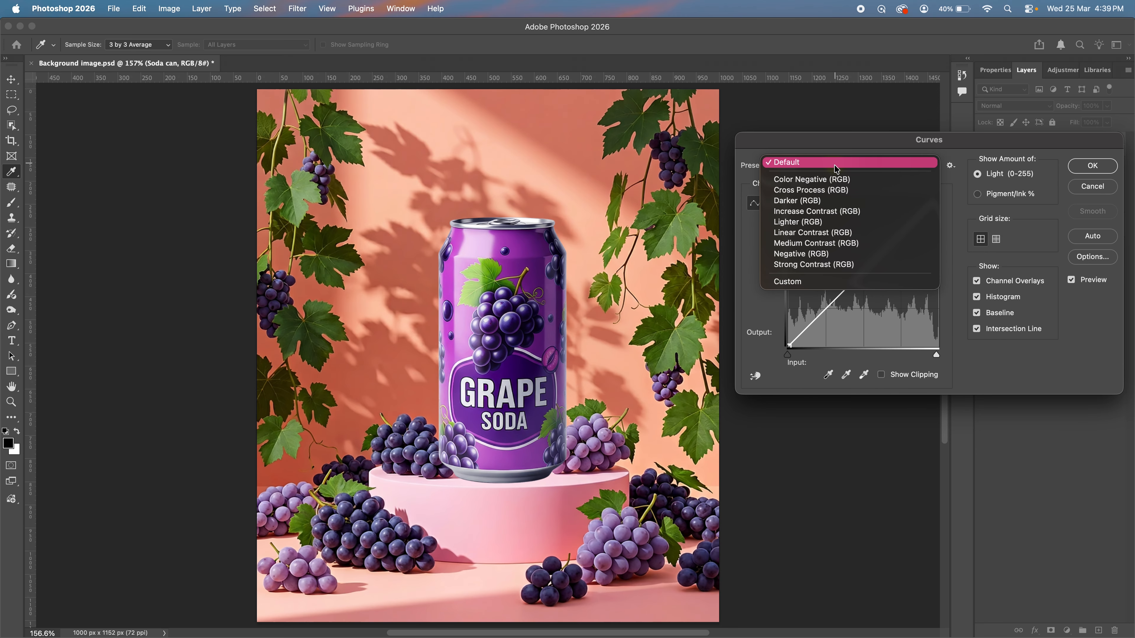
{"action": "left_click", "coordinate": [827, 233]}
{"action": "left_click", "coordinate": [1091, 164]}
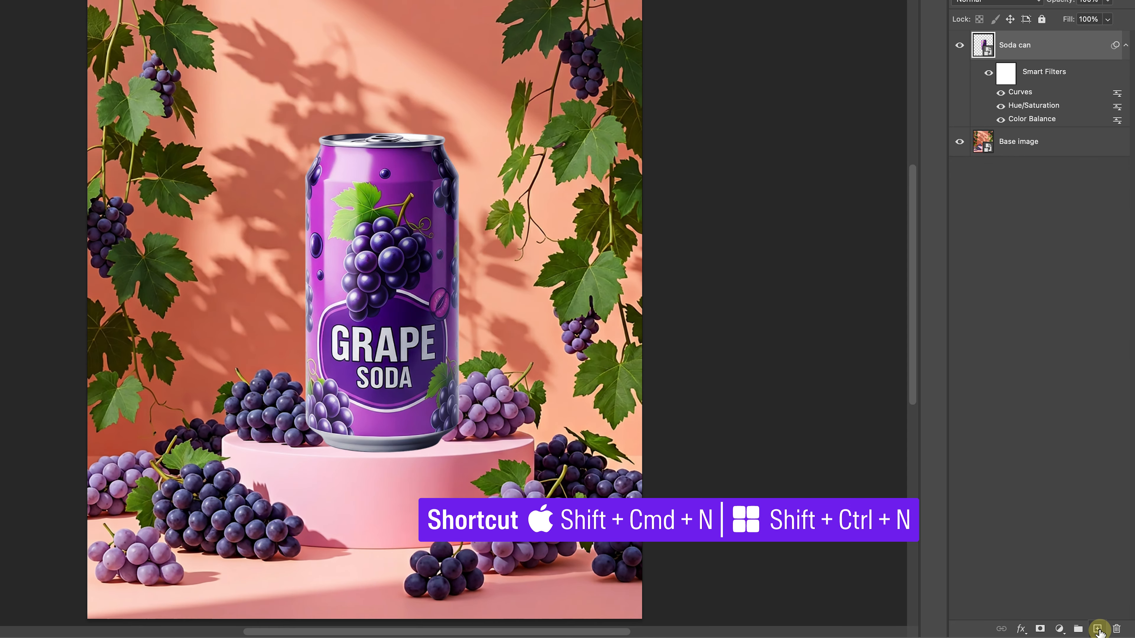
- Create a new empty layer and place it between the Soda can and Base image layers
{"action": "key", "text": "shift+super+n"}
{"action": "left_click", "coordinate": [1039, 144]}
{"action": "left_click_drag", "start_coordinate": [1040, 144], "coordinate": [1026, 237]}
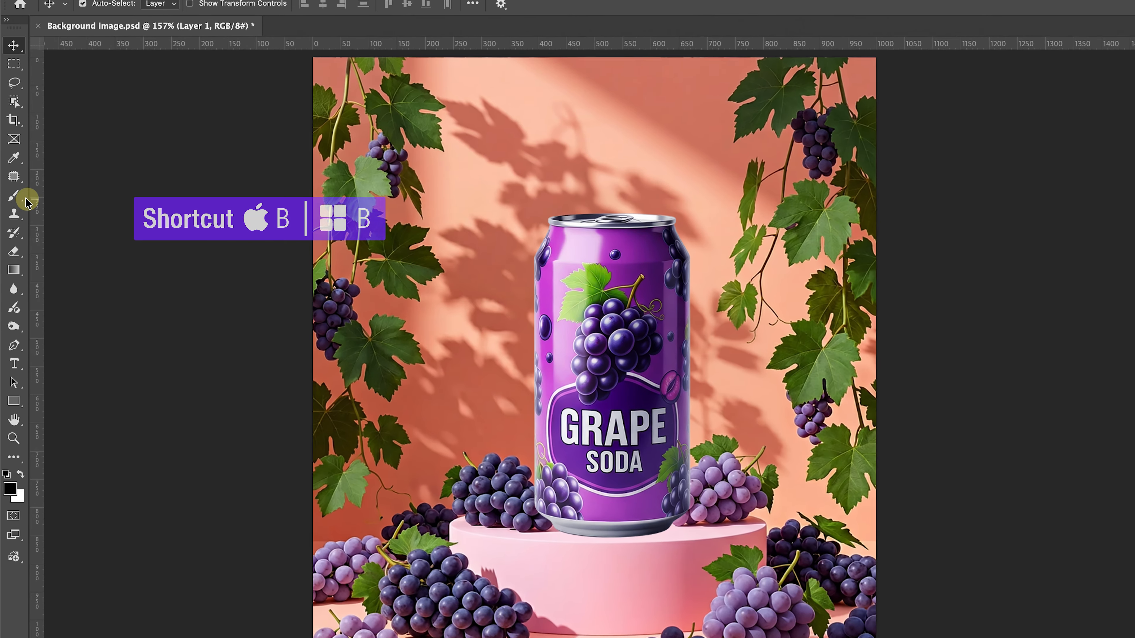
- Choose the Brush tool and flatten its soft round tip into a thin horizontal ellipse
{"action": "right_click", "coordinate": [11, 203]}
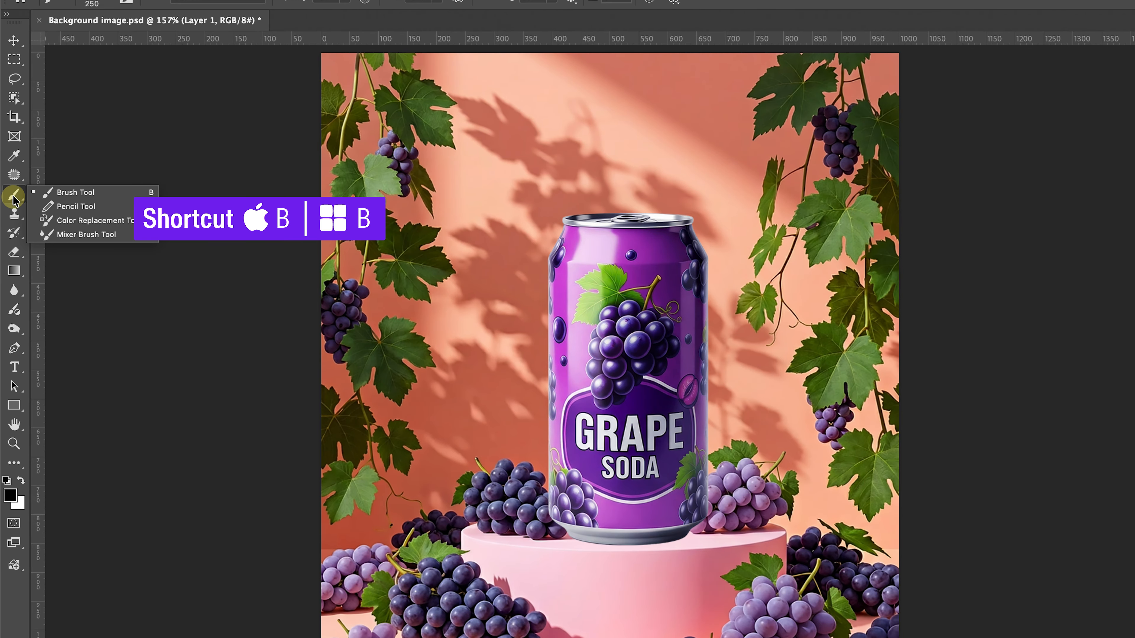
{"action": "left_click", "coordinate": [66, 196]}
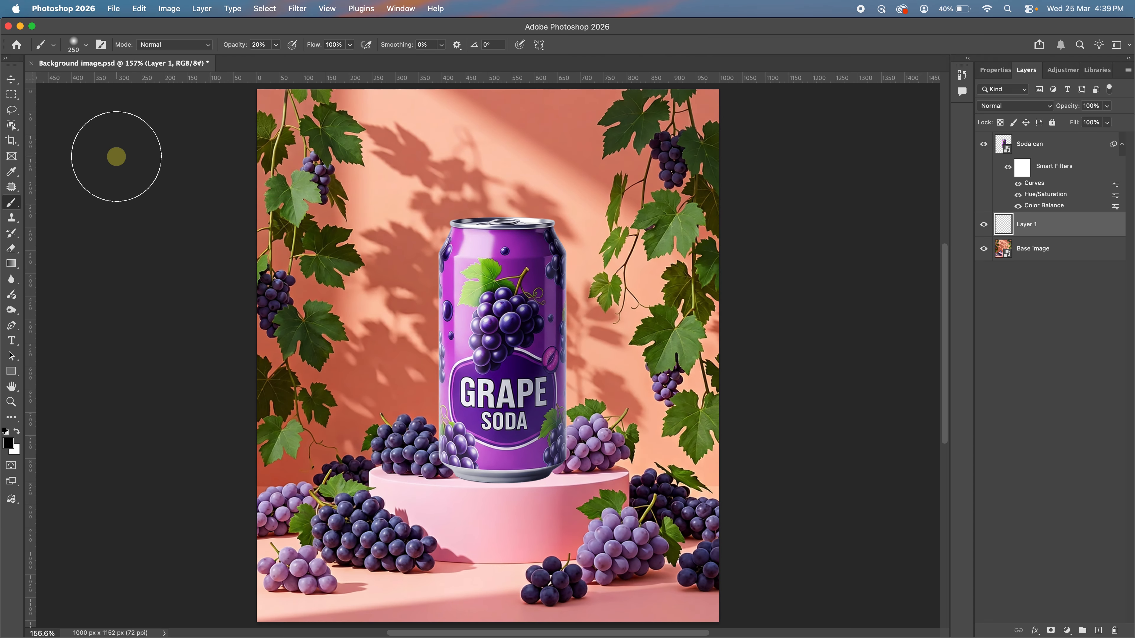
{"action": "left_click", "coordinate": [86, 46]}
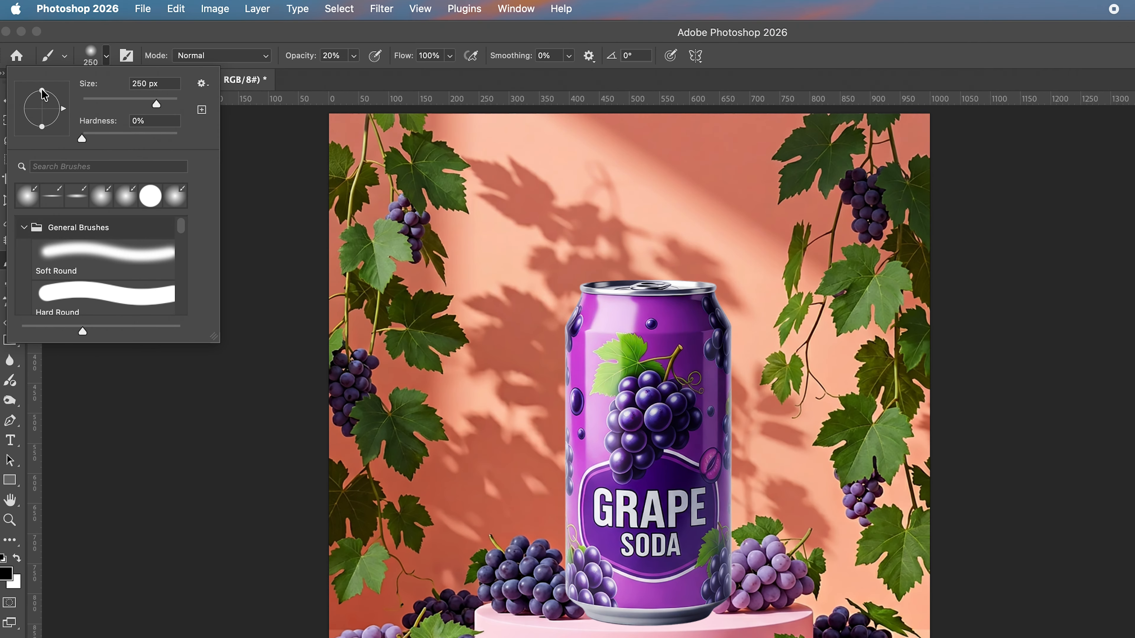
{"action": "left_click_drag", "start_coordinate": [42, 91], "coordinate": [45, 109]}
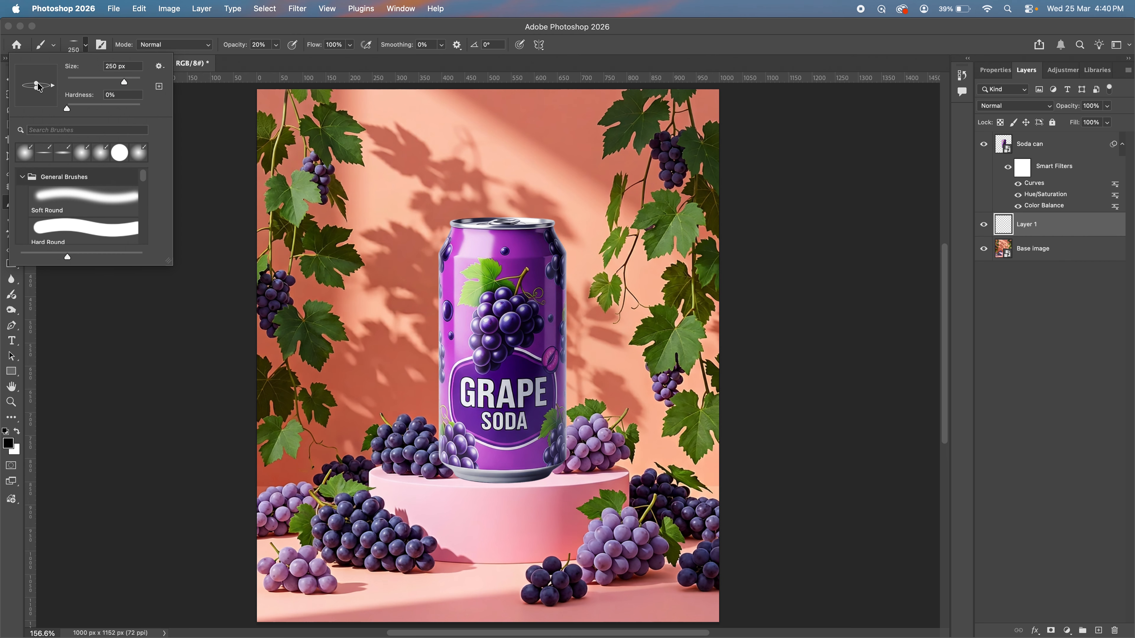
- Paint a soft black contact shadow under the can's base on the new layer, enlarging the brush to 300 px
{"action": "left_click", "coordinate": [518, 480]}
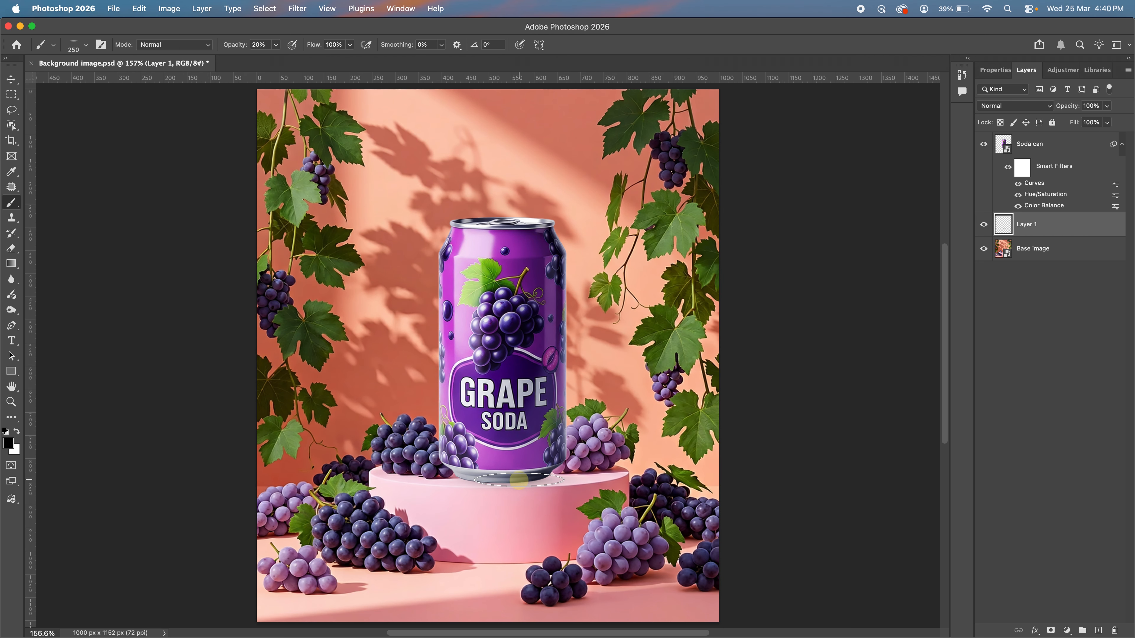
{"action": "mouse_move", "coordinate": [522, 480]}
{"action": "left_mouse_down"}
{"action": "mouse_move", "coordinate": [469, 480]}
{"action": "mouse_move", "coordinate": [510, 479]}
{"action": "left_mouse_up"}
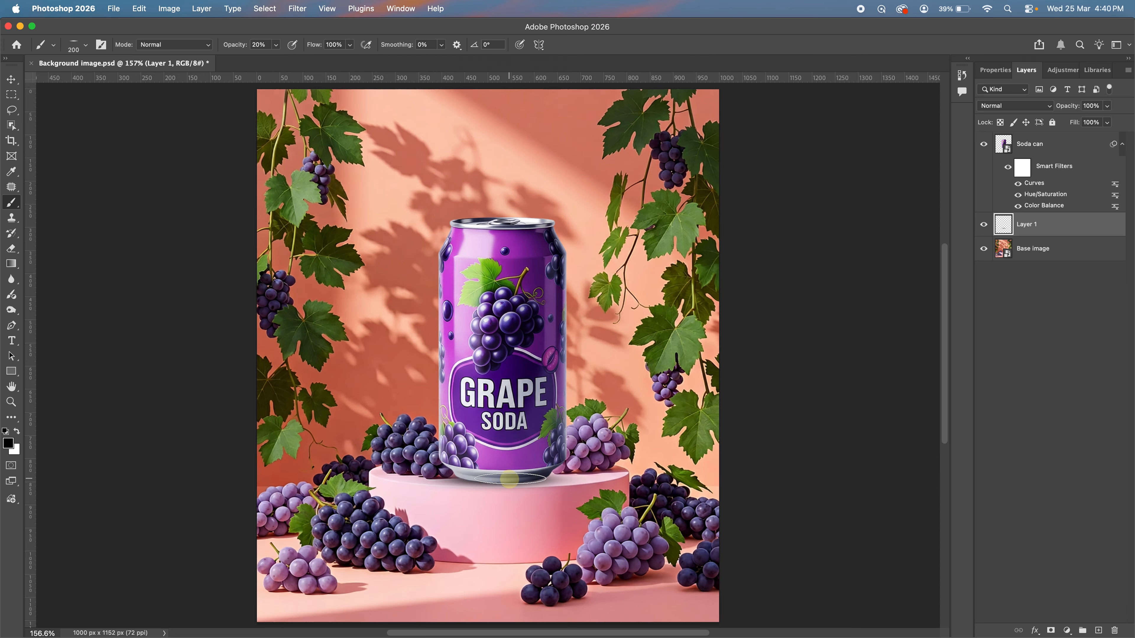
{"action": "key", "text": "bracketright"}
{"action": "key", "text": "bracketright"}
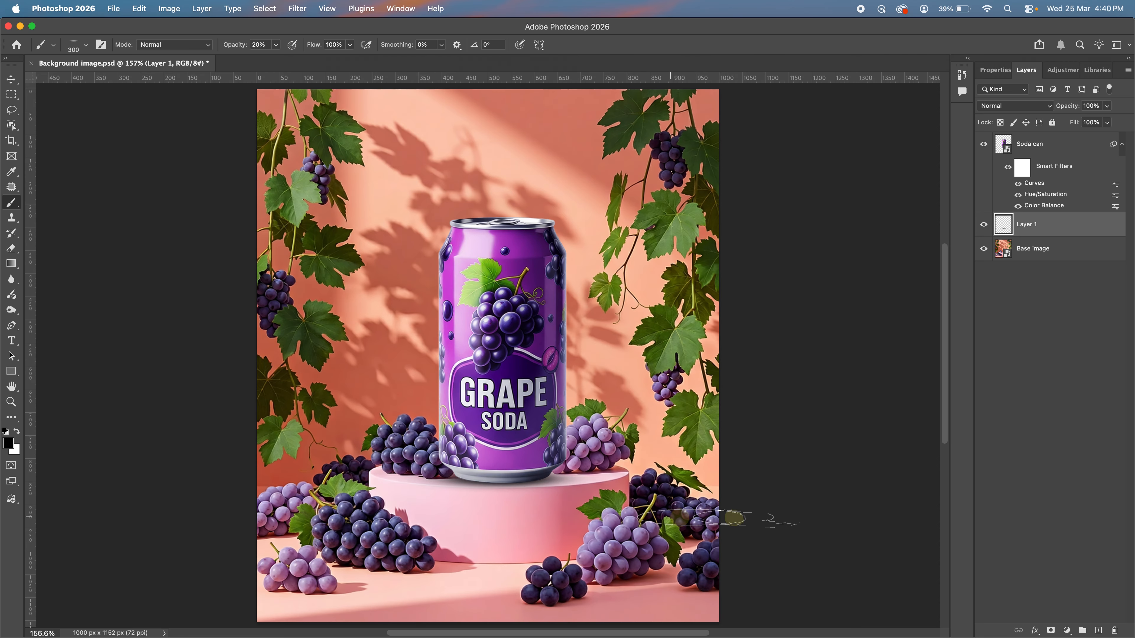
{"action": "key", "text": "v"}
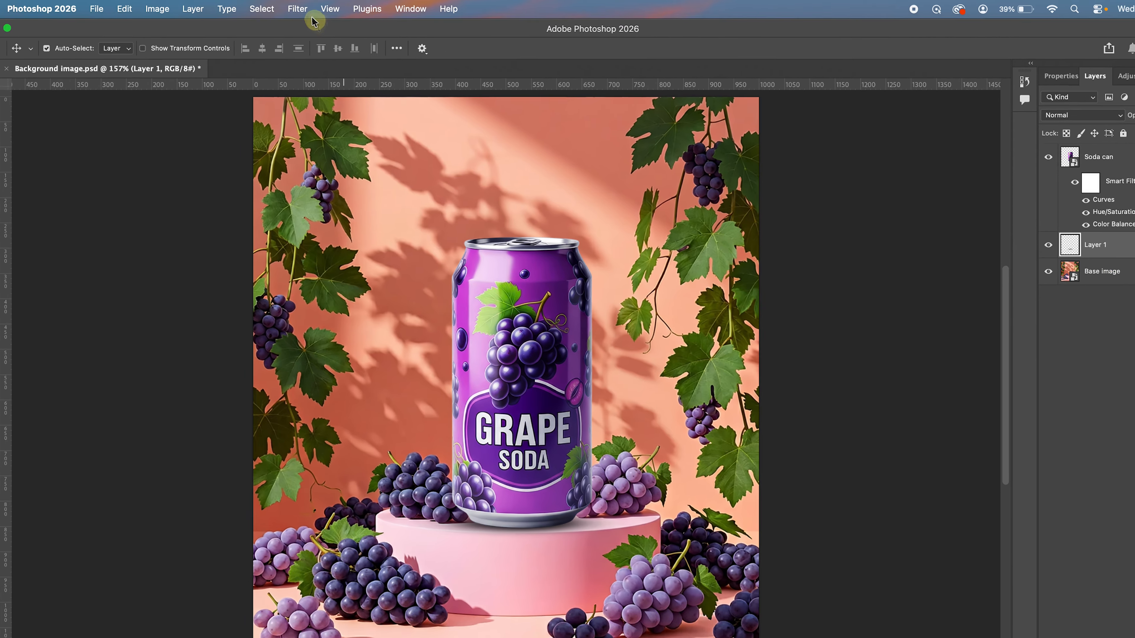
- Soften the contact shadow with a Gaussian Blur and set the shadow layer's opacity to 88%
{"action": "left_click", "coordinate": [297, 9]}
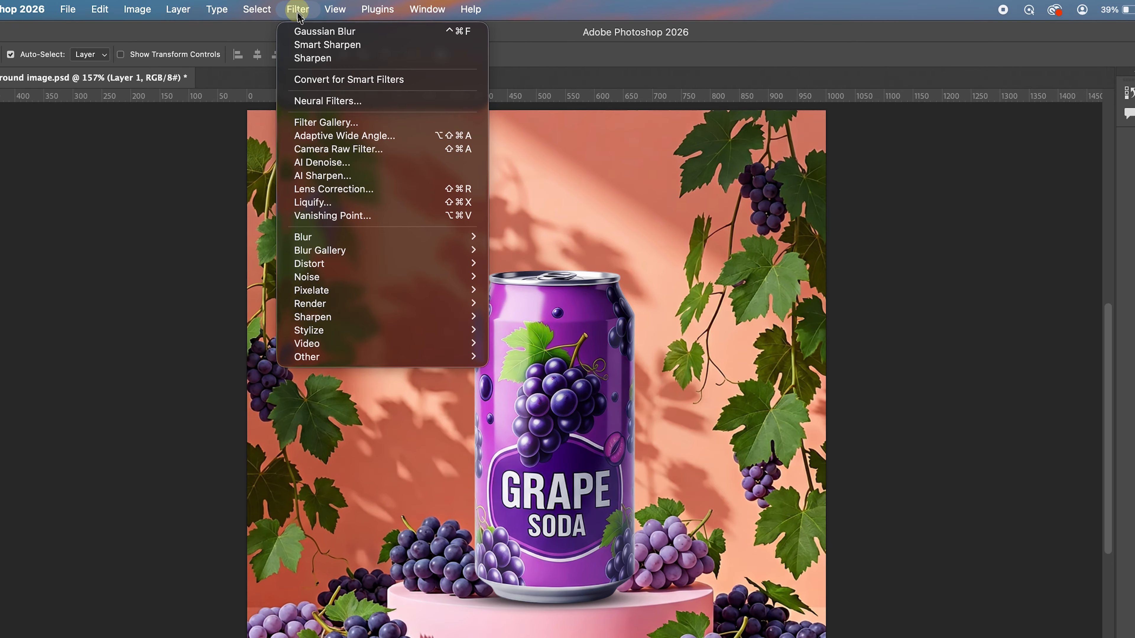
{"action": "mouse_move", "coordinate": [313, 240]}
{"action": "left_click", "coordinate": [518, 295]}
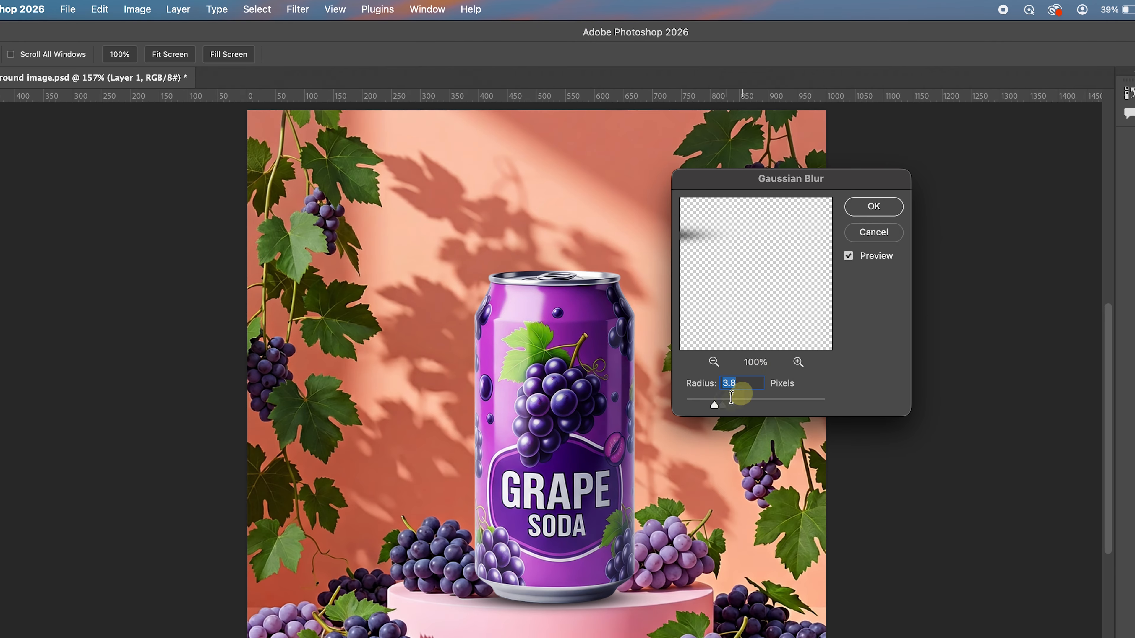
{"action": "left_click_drag", "start_coordinate": [717, 406], "coordinate": [738, 408]}
{"action": "left_click", "coordinate": [873, 207]}
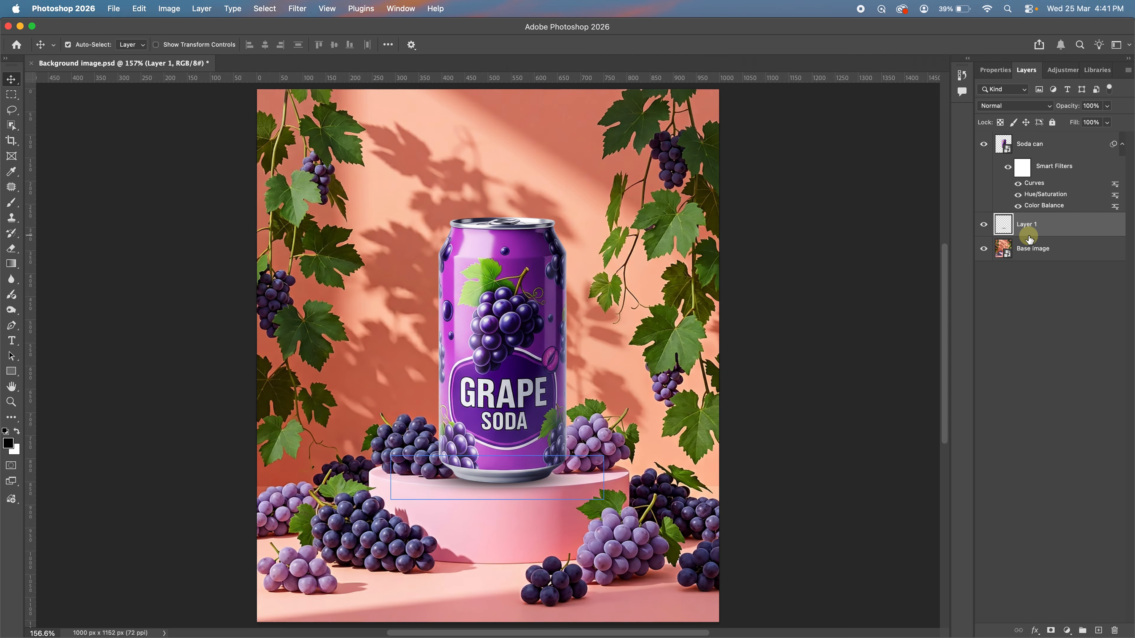
{"action": "left_click_drag", "start_coordinate": [1070, 106], "coordinate": [1065, 108]}
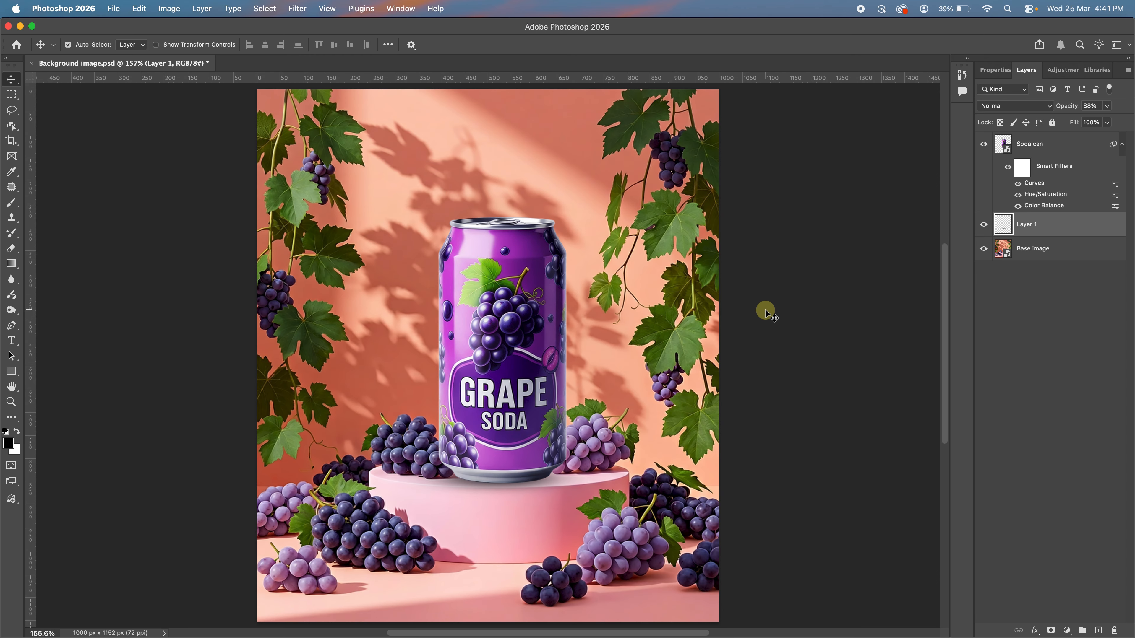
- Add a new empty layer above the Soda can layer, clip it to the can and set its blend mode to Soft Light
{"action": "left_click", "coordinate": [1043, 147]}
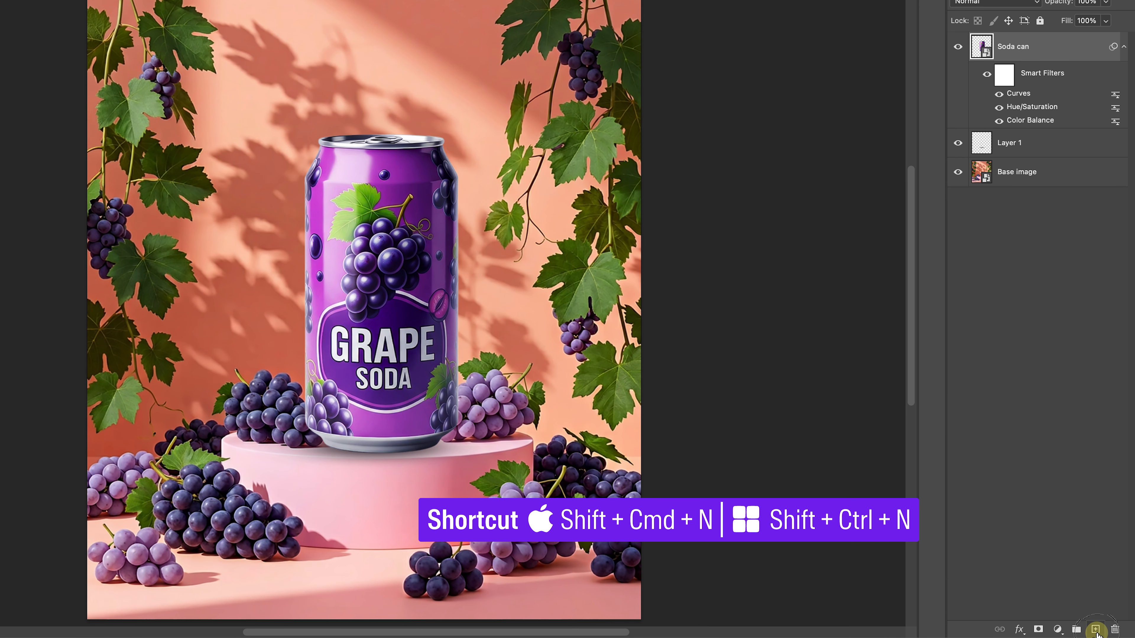
{"action": "left_click", "coordinate": [1097, 631]}
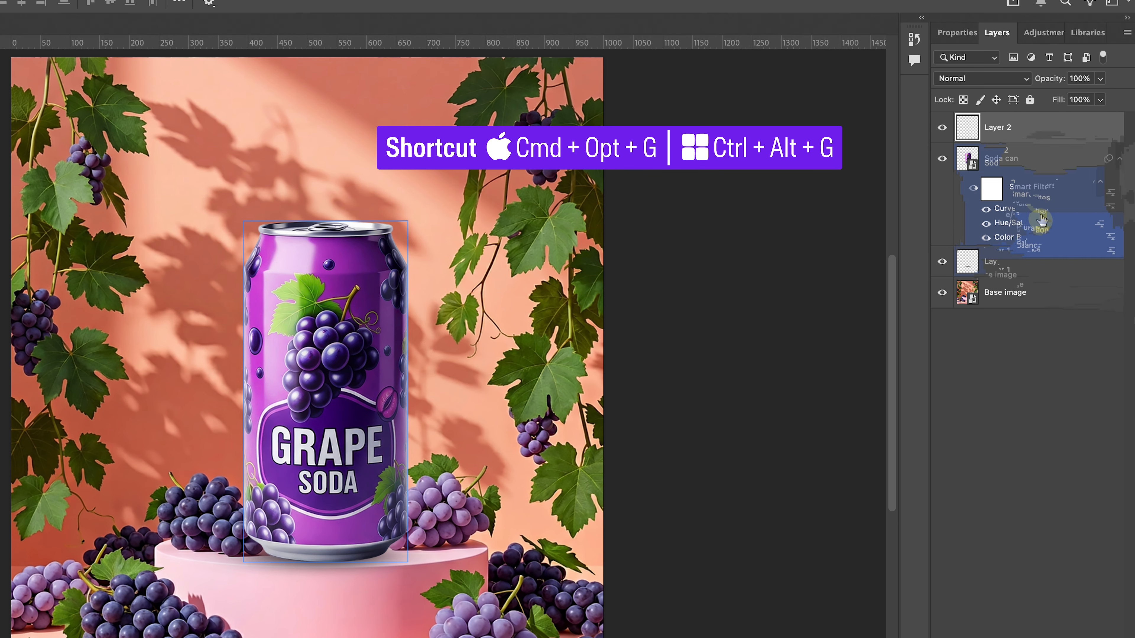
{"action": "right_click", "coordinate": [1057, 50]}
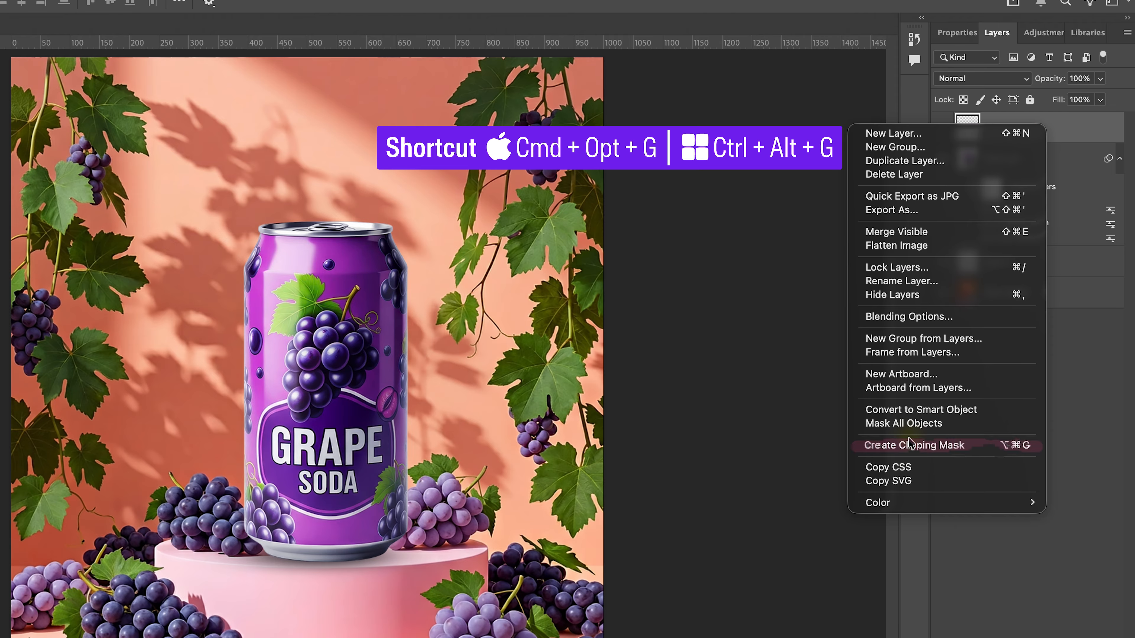
{"action": "left_click", "coordinate": [908, 446]}
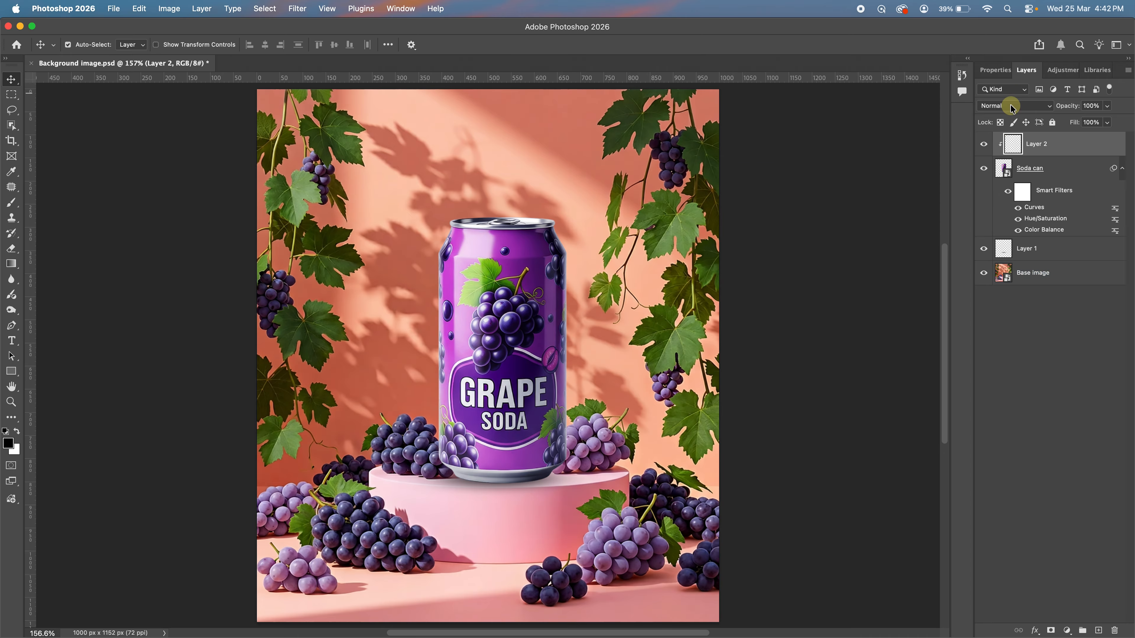
{"action": "left_click", "coordinate": [983, 79]}
{"action": "left_click", "coordinate": [953, 332]}
{"action": "left_click", "coordinate": [953, 330]}
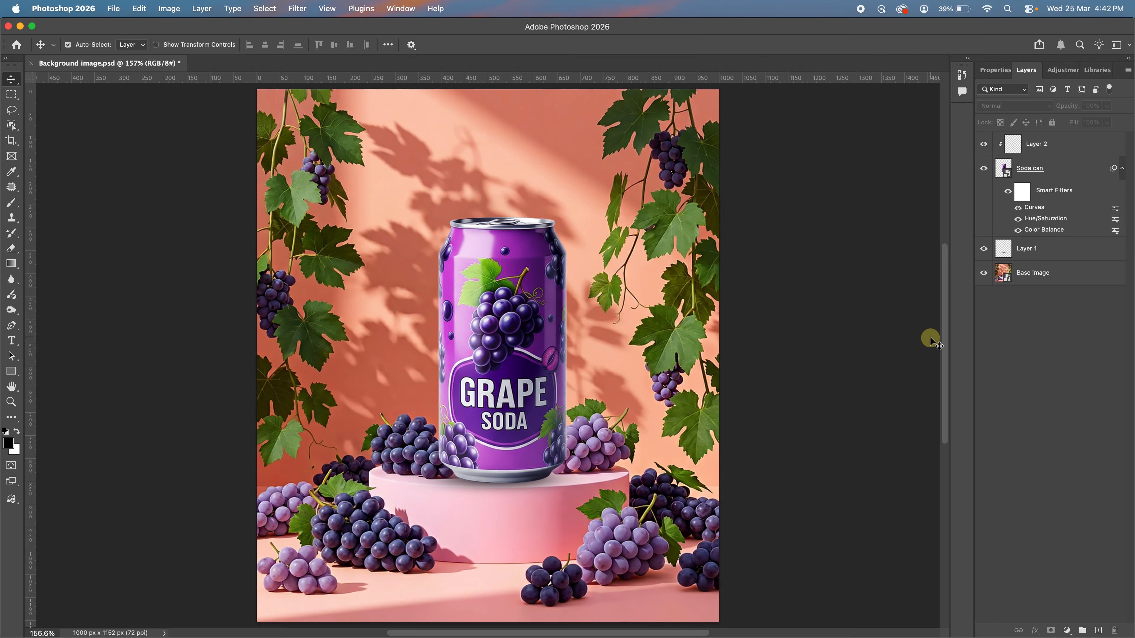
- Paint soft white highlights along the can's right side on Layer 2 with a round 250 px brush, raising its opacity to 31%
{"action": "left_click", "coordinate": [16, 431]}
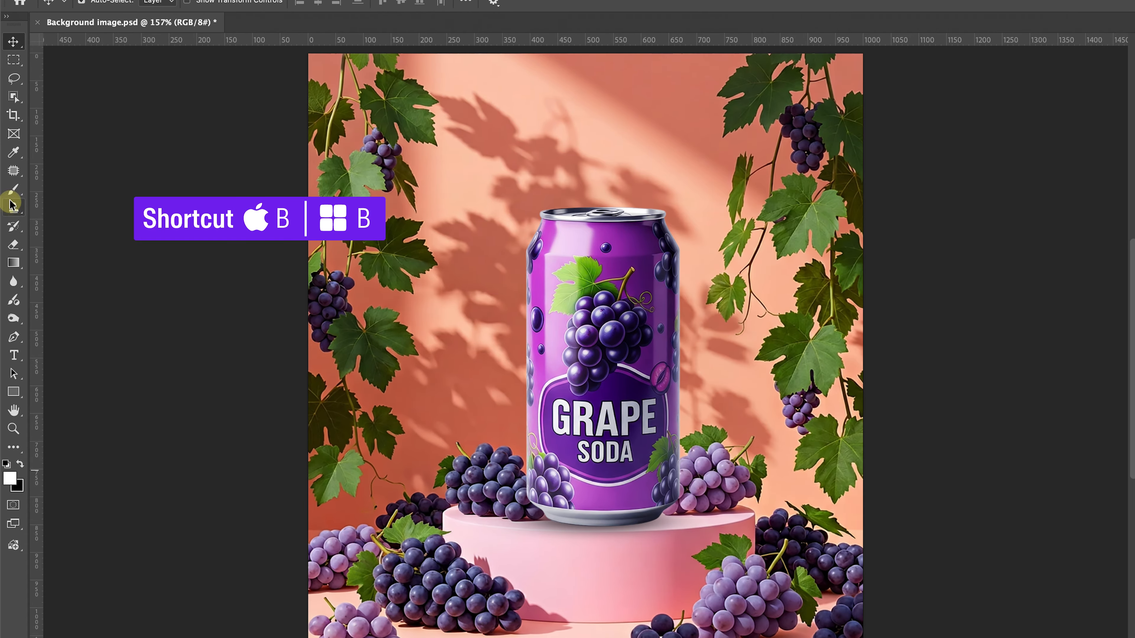
{"action": "left_click", "coordinate": [12, 204]}
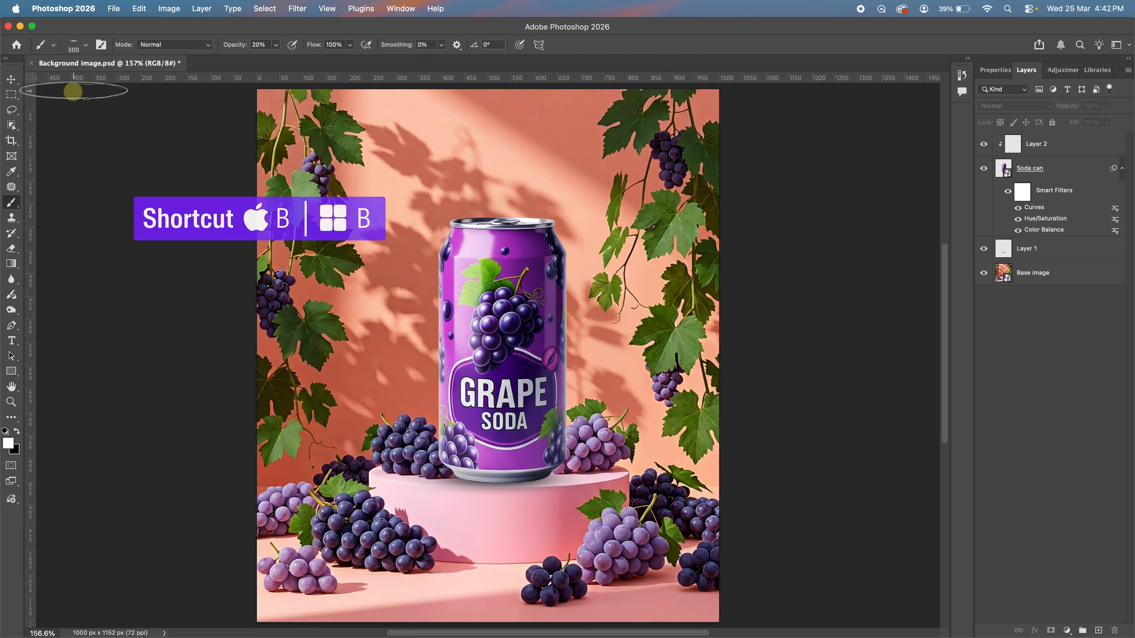
{"action": "left_click", "coordinate": [88, 1]}
{"action": "left_click", "coordinate": [224, 43]}
{"action": "key", "text": "bracketleft"}
{"action": "left_click", "coordinate": [1038, 154]}
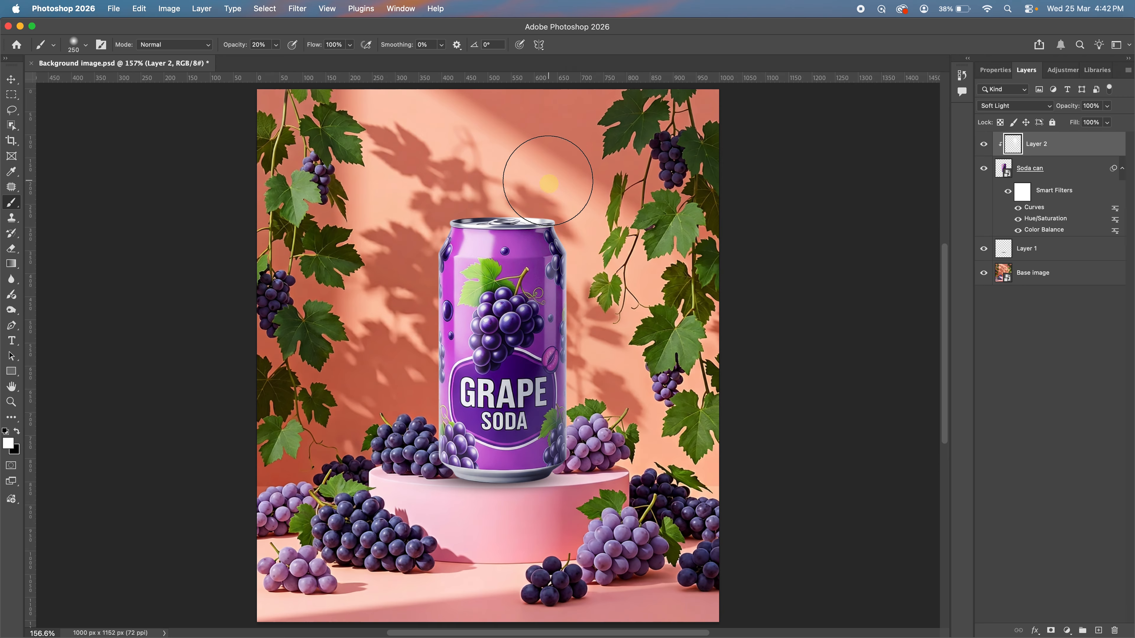
{"action": "left_click_drag", "start_coordinate": [231, 44], "coordinate": [238, 48]}
{"action": "mouse_move", "coordinate": [569, 268]}
{"action": "left_mouse_down"}
{"action": "mouse_move", "coordinate": [538, 233]}
{"action": "mouse_move", "coordinate": [553, 273]}
{"action": "mouse_move", "coordinate": [530, 238]}
{"action": "mouse_move", "coordinate": [554, 315]}
{"action": "mouse_move", "coordinate": [557, 442]}
{"action": "mouse_move", "coordinate": [556, 226]}
{"action": "left_mouse_up"}
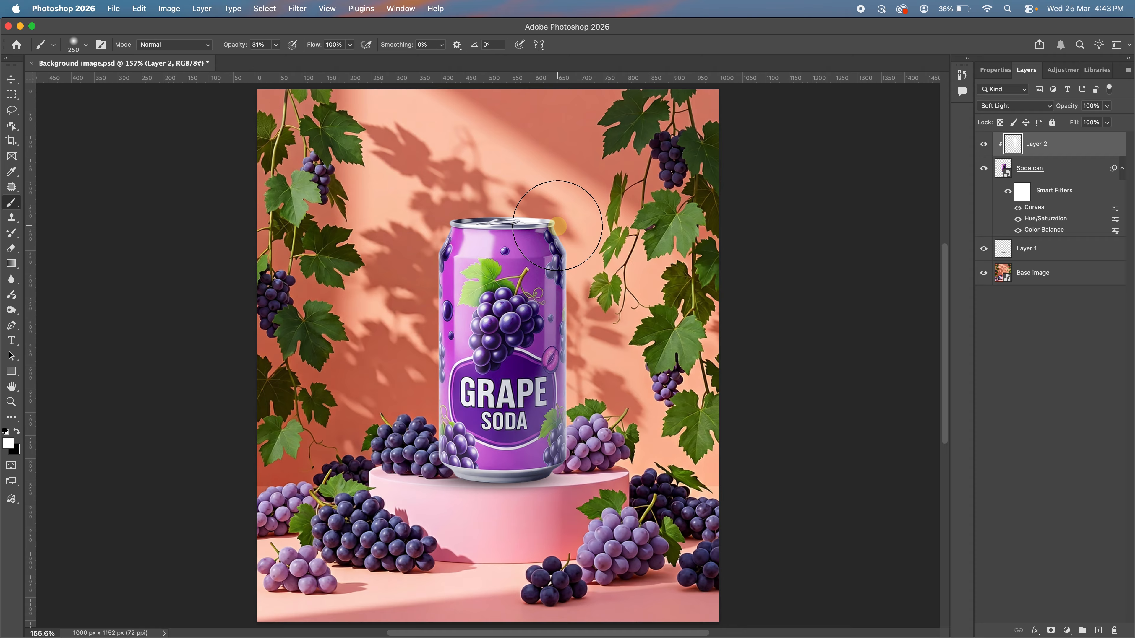
- Add another Soft Light layer clipped above Layer 2 and paint soft black shading over the can's lower left side
{"action": "left_click", "coordinate": [1098, 630]}
{"action": "right_click", "coordinate": [1066, 148]}
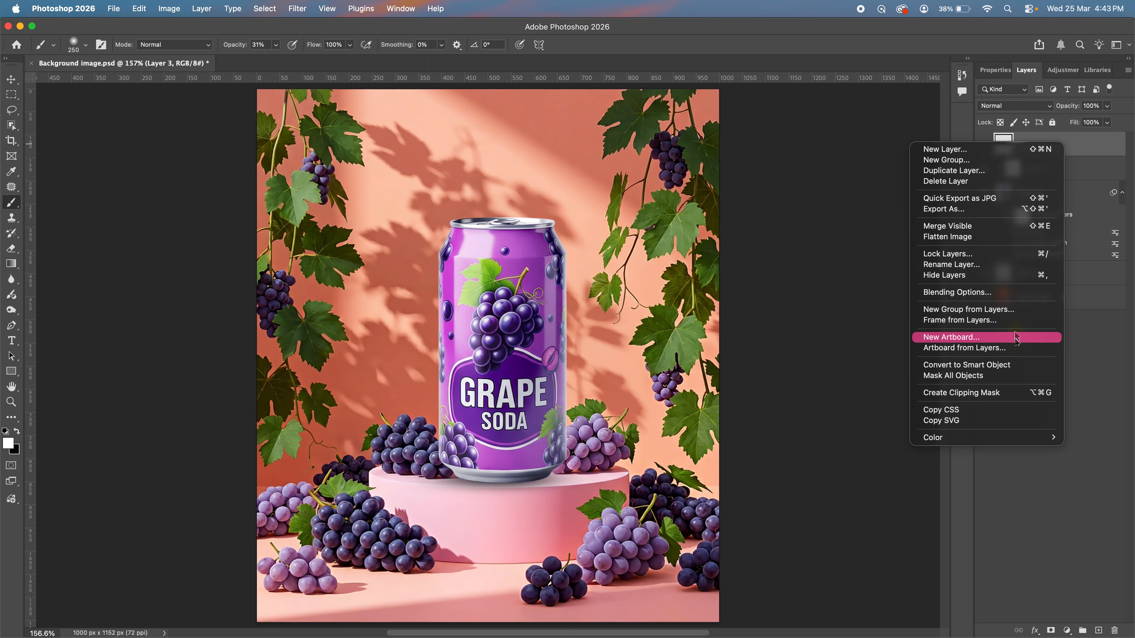
{"action": "left_click", "coordinate": [1005, 392]}
{"action": "left_click", "coordinate": [17, 432]}
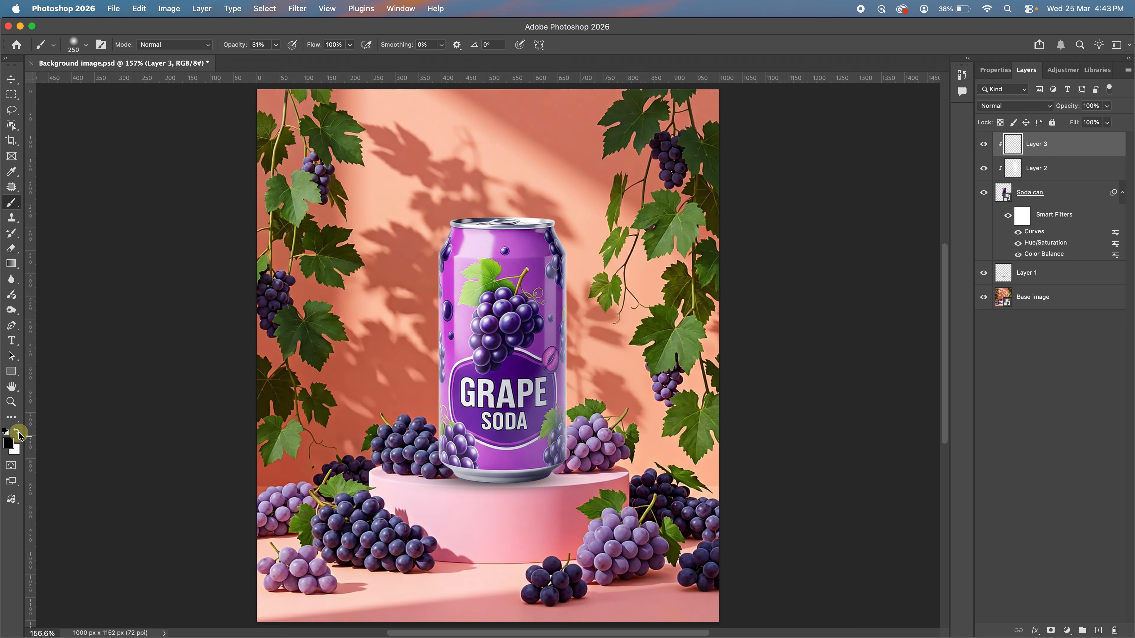
{"action": "left_click", "coordinate": [992, 105]}
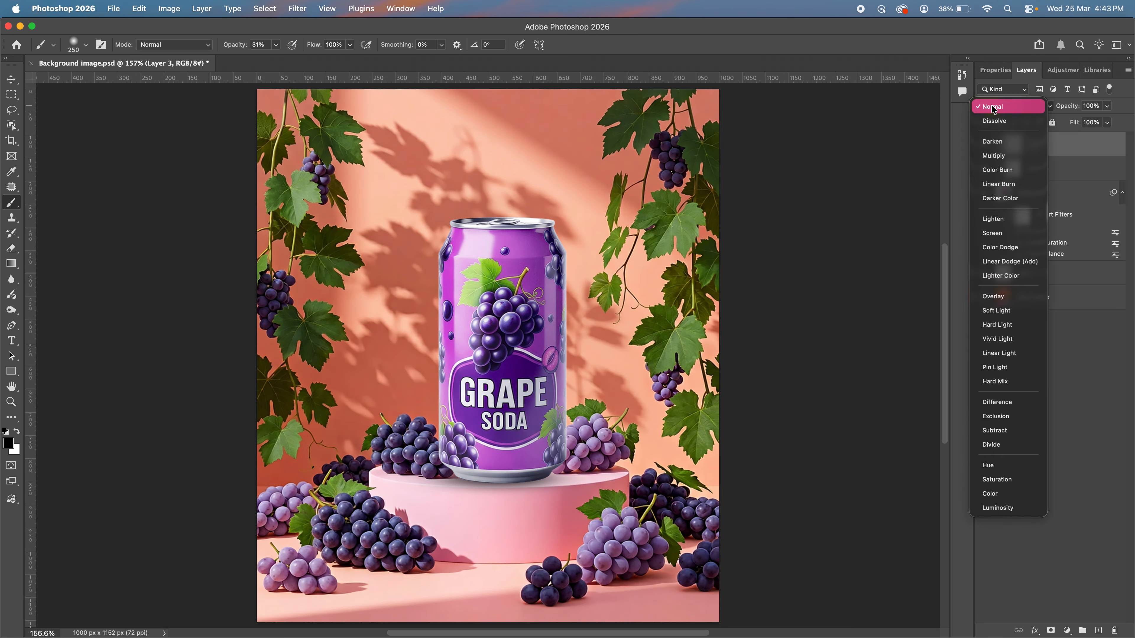
{"action": "left_click", "coordinate": [997, 310]}
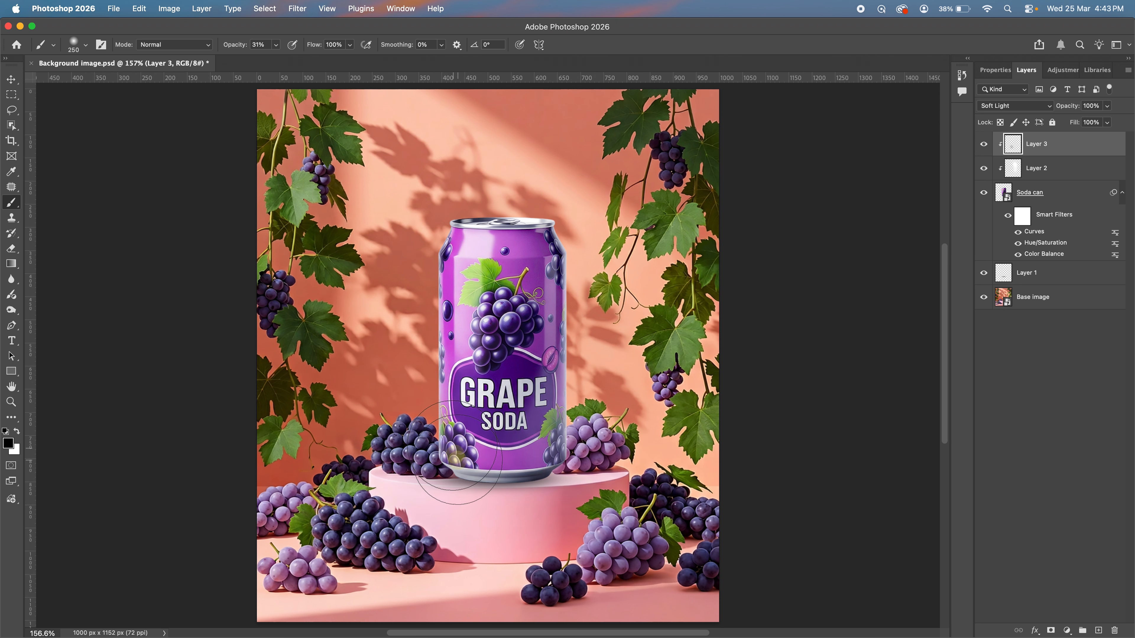
{"action": "mouse_move", "coordinate": [451, 429]}
{"action": "left_mouse_down"}
{"action": "mouse_move", "coordinate": [427, 256]}
{"action": "mouse_move", "coordinate": [456, 486]}
{"action": "mouse_move", "coordinate": [463, 473]}
{"action": "mouse_move", "coordinate": [410, 386]}
{"action": "mouse_move", "coordinate": [419, 234]}
{"action": "mouse_move", "coordinate": [432, 420]}
{"action": "mouse_move", "coordinate": [482, 465]}
{"action": "mouse_move", "coordinate": [459, 462]}
{"action": "mouse_move", "coordinate": [440, 413]}
{"action": "mouse_move", "coordinate": [436, 258]}
{"action": "mouse_move", "coordinate": [440, 419]}
{"action": "mouse_move", "coordinate": [434, 403]}
{"action": "mouse_move", "coordinate": [489, 473]}
{"action": "left_mouse_up"}
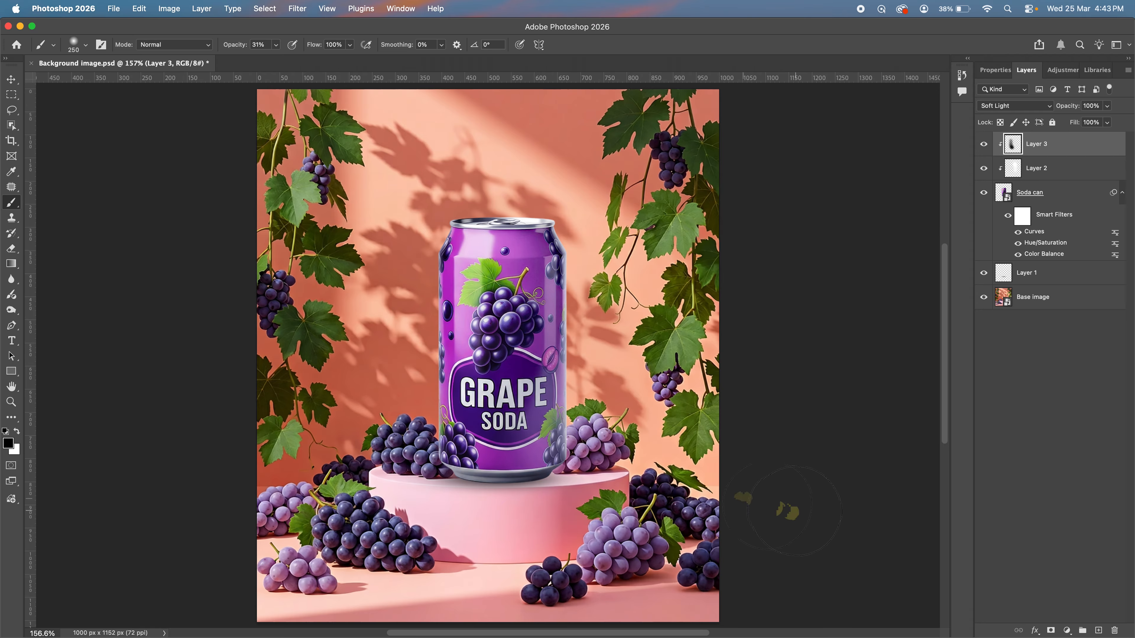
{"action": "key", "text": "v"}
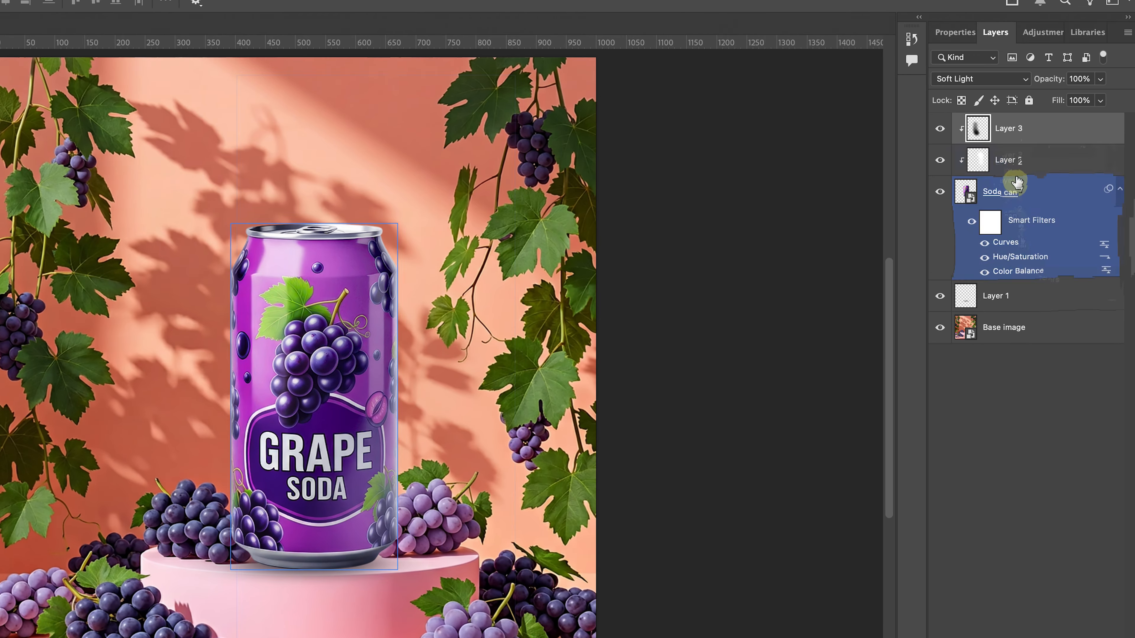
- Rename the white-painted layer Highlights, the black shading layer Shadows and the contact shadow layer Shadow
{"action": "double_click", "coordinate": [1042, 169]}
{"action": "type", "text": "Highlights"}
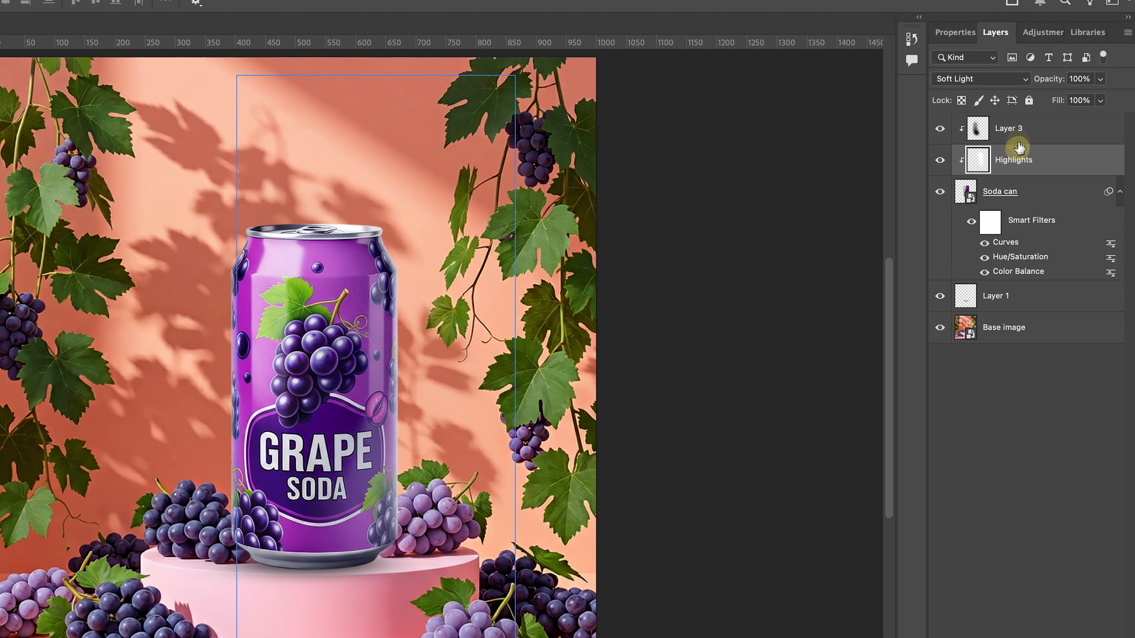
{"action": "double_click", "coordinate": [1010, 128]}
{"action": "type", "text": "Shadows"}
{"action": "double_click", "coordinate": [1008, 296]}
{"action": "type", "text": "Sha"}
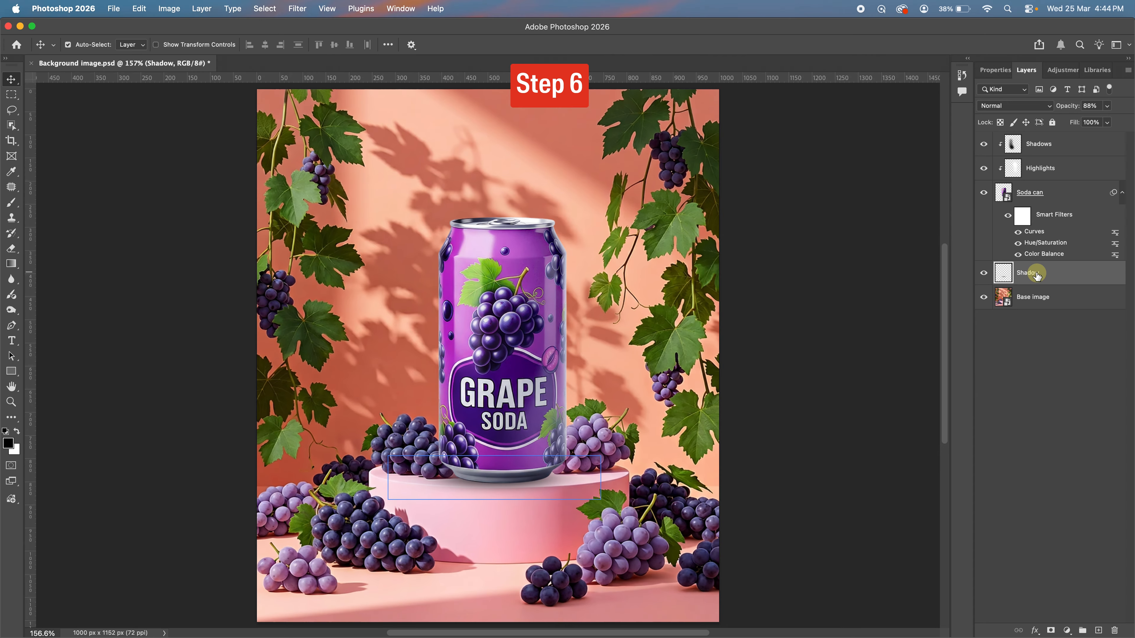
{"action": "key", "text": "Return"}
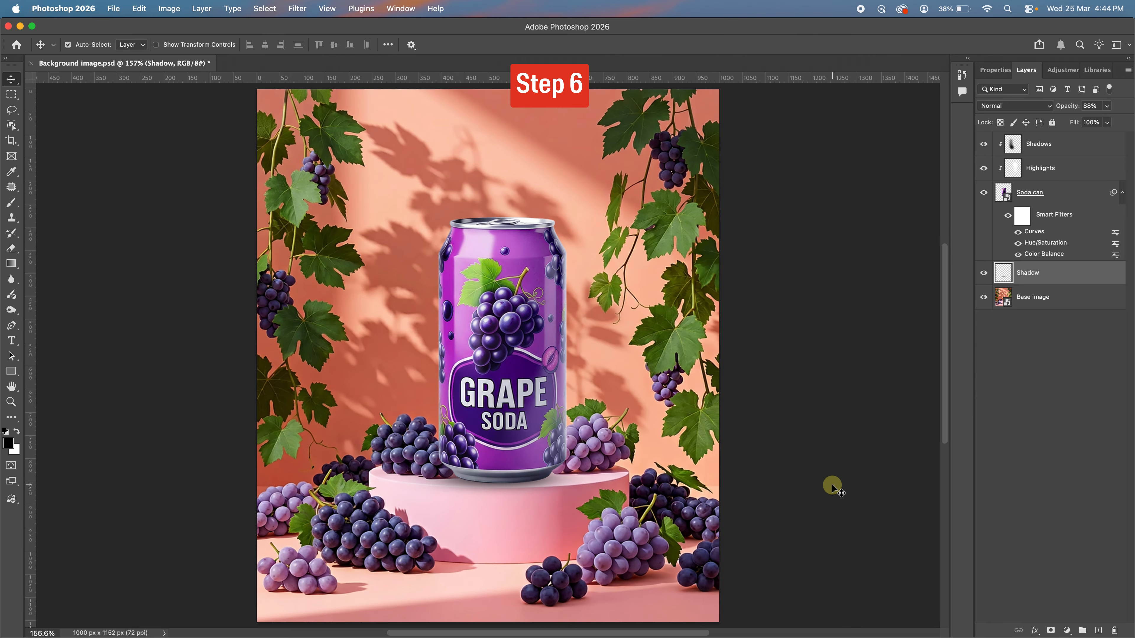
- Add a Brightness/Contrast adjustment layer above the Shadows layer and slightly raise the contrast
{"action": "left_click", "coordinate": [1084, 144]}
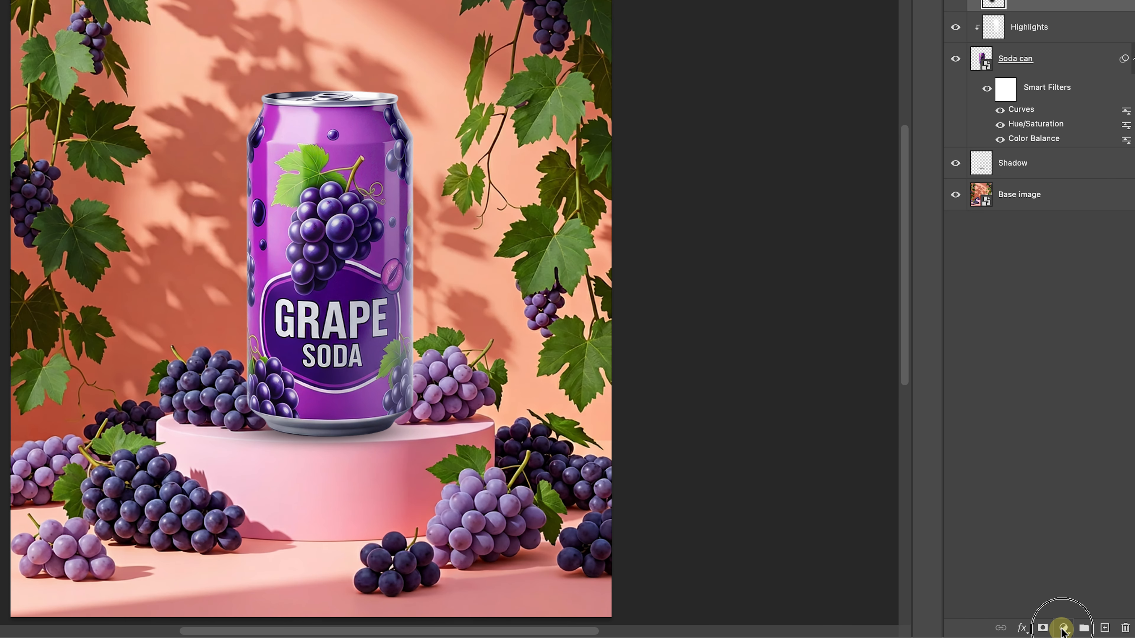
{"action": "left_click", "coordinate": [1063, 628]}
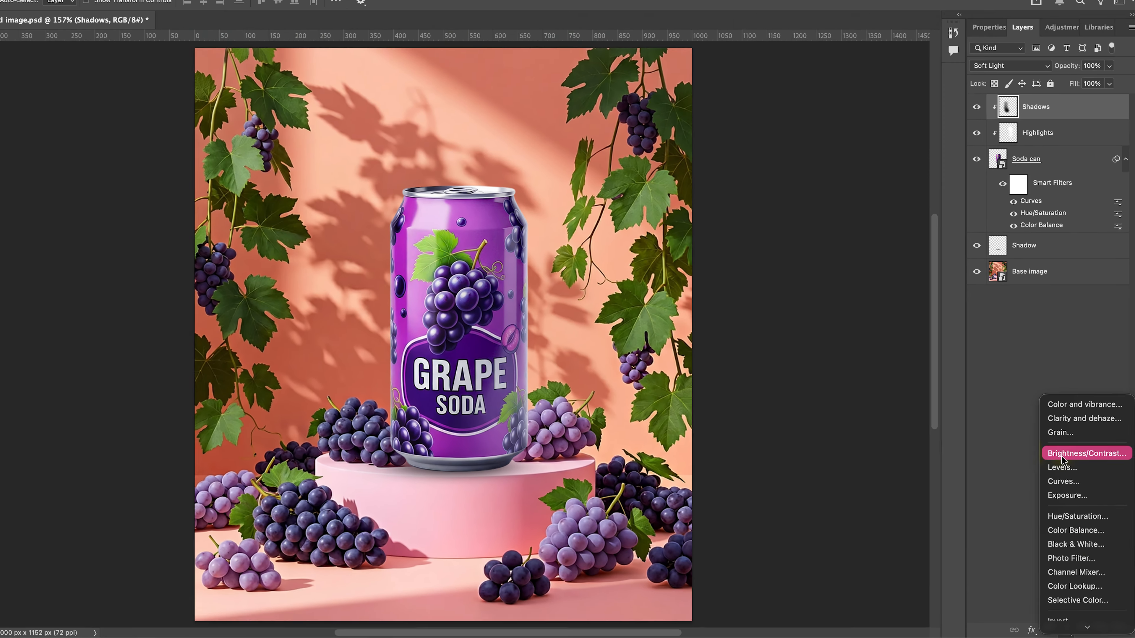
{"action": "left_click", "coordinate": [1085, 431]}
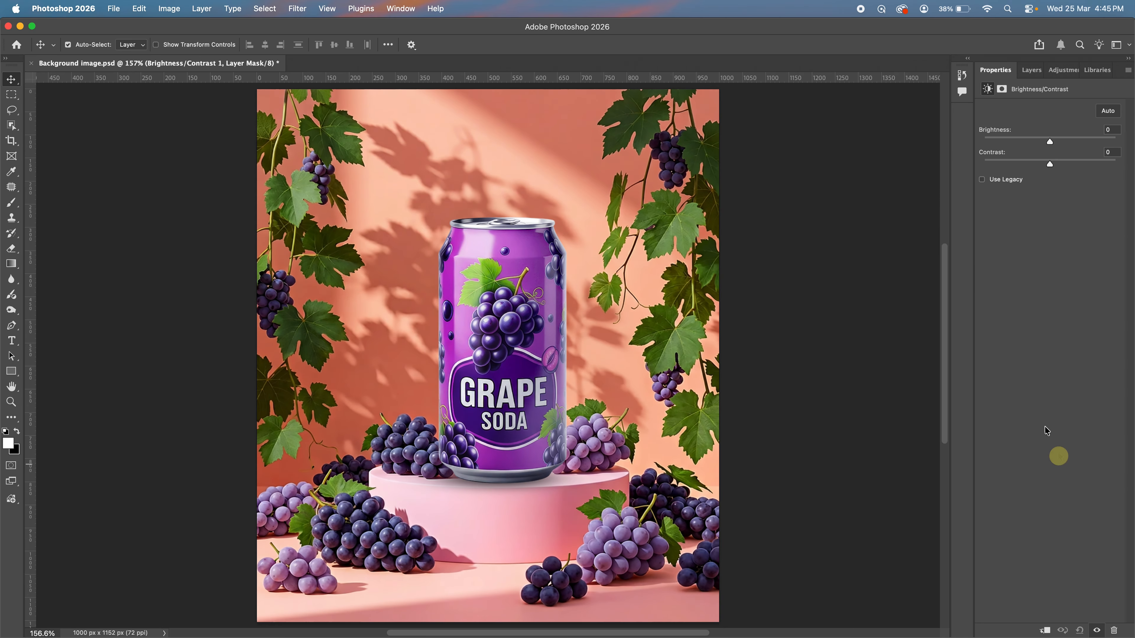
{"action": "left_click_drag", "start_coordinate": [1052, 167], "coordinate": [1061, 166]}
{"action": "left_click", "coordinate": [1031, 70]}
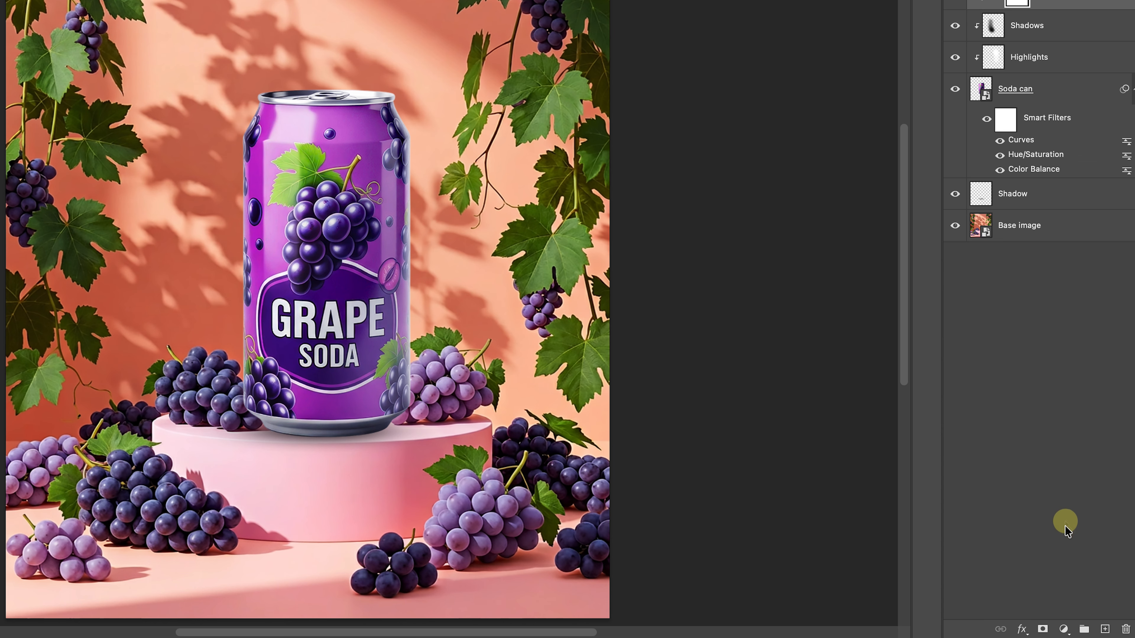
- Add a Color Balance adjustment layer on top of the stack and shift its midtones toward a cooler pink
{"action": "left_click", "coordinate": [1064, 630]}
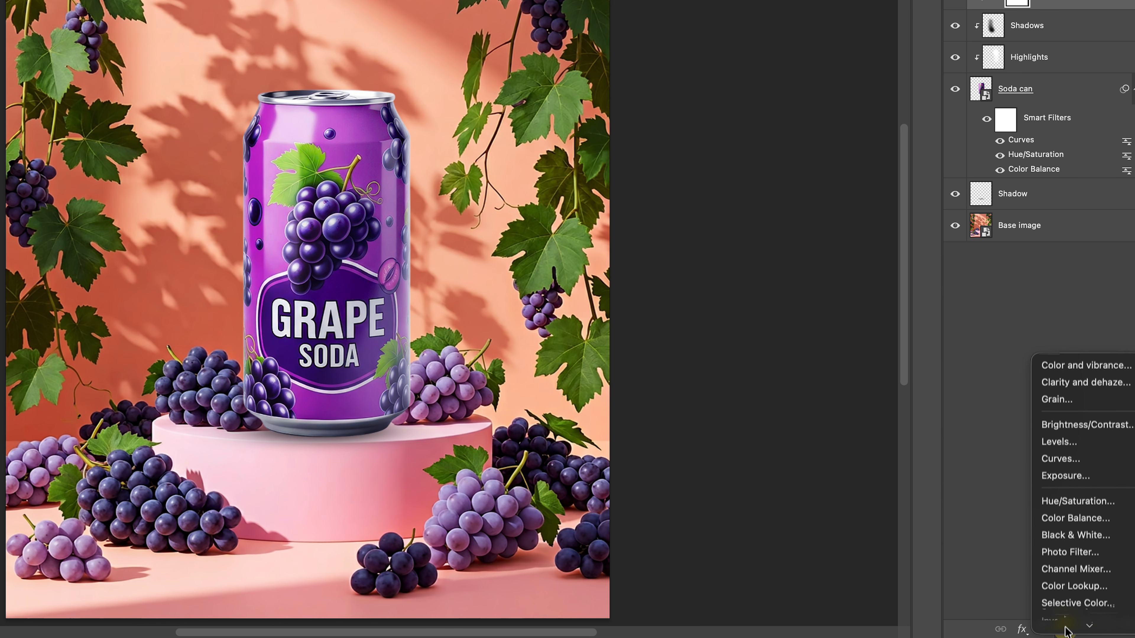
{"action": "left_click", "coordinate": [1072, 458]}
{"action": "left_click_drag", "start_coordinate": [1034, 136], "coordinate": [1025, 137]}
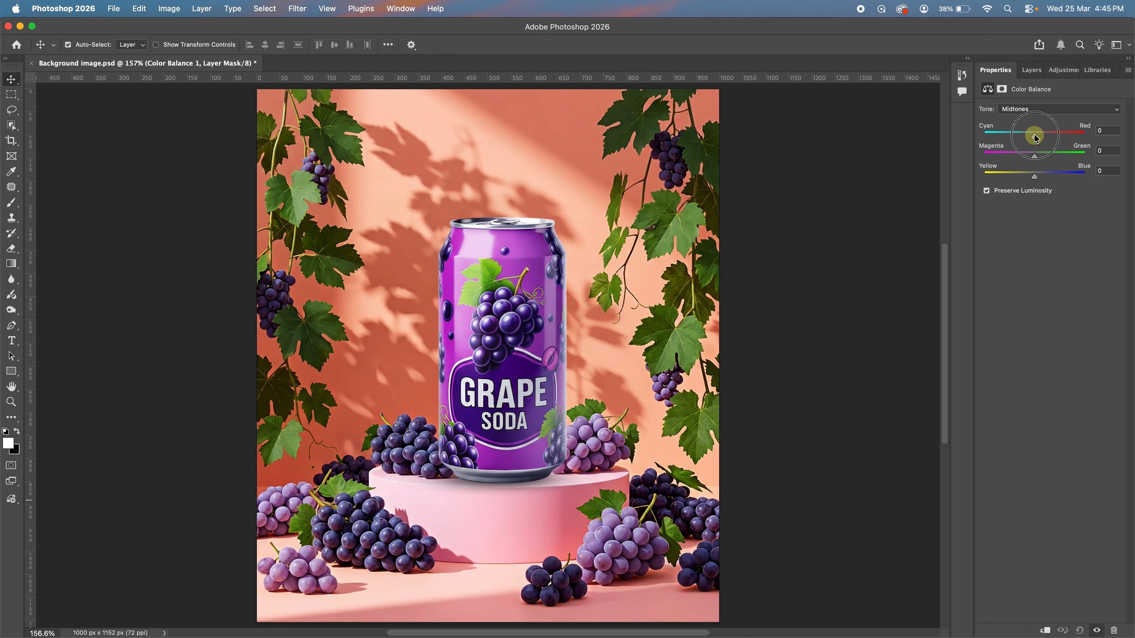
{"action": "left_click_drag", "start_coordinate": [1035, 176], "coordinate": [1032, 150]}
{"action": "left_click", "coordinate": [1030, 70]}
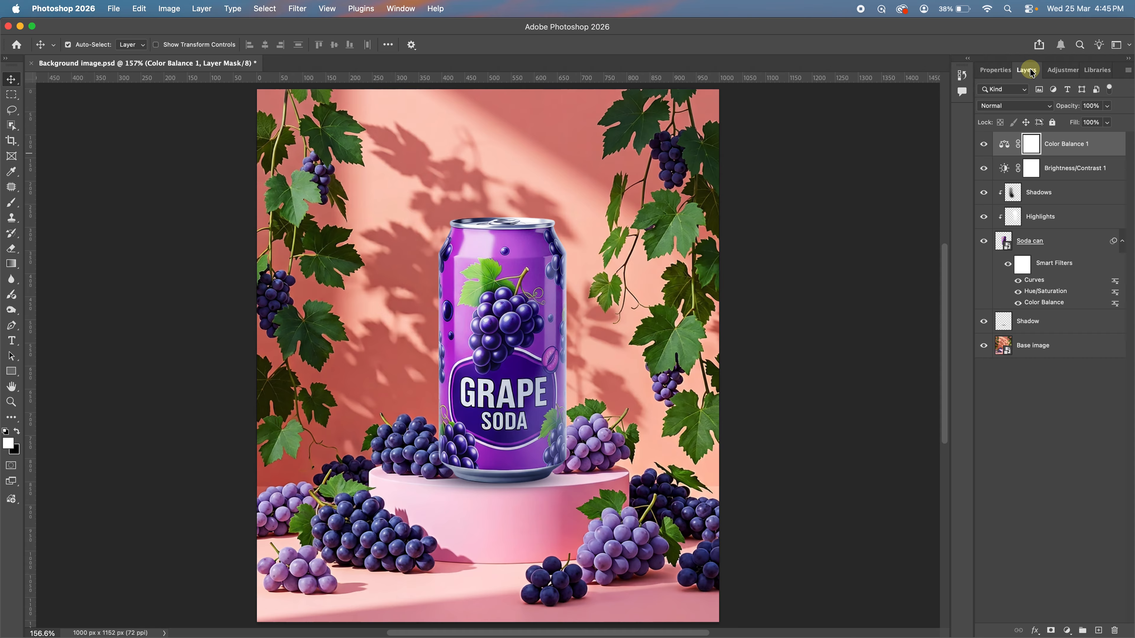
{"action": "left_click", "coordinate": [882, 511]}
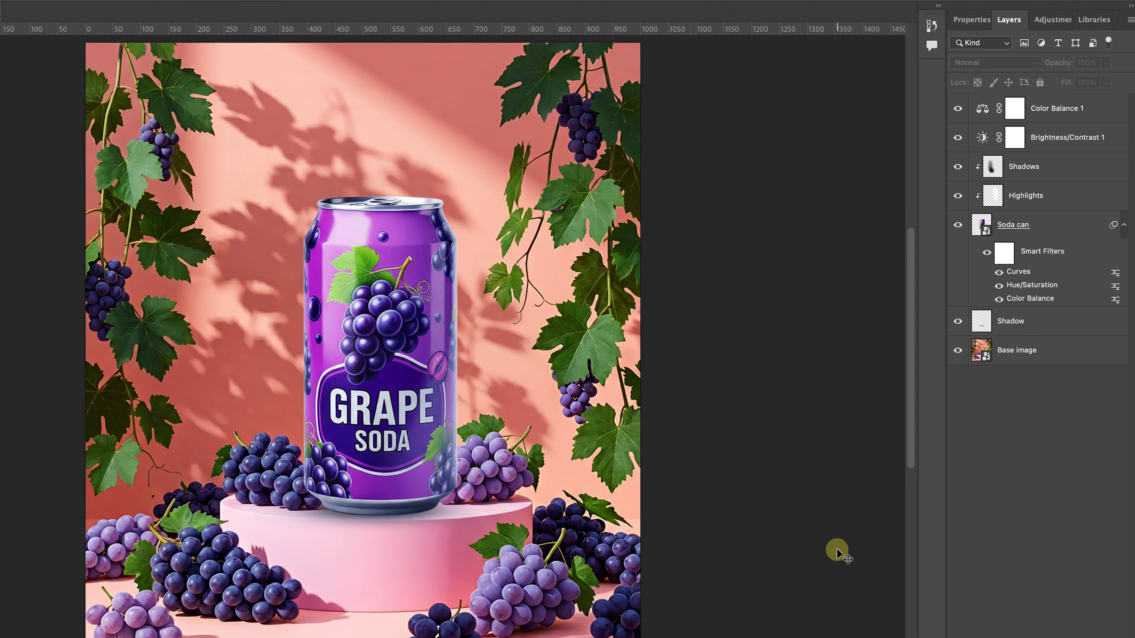
- Free-transform the Shadow layer from its lower edge, squashing its height to about 92.6% without changing the width
{"action": "left_click", "coordinate": [1035, 321]}
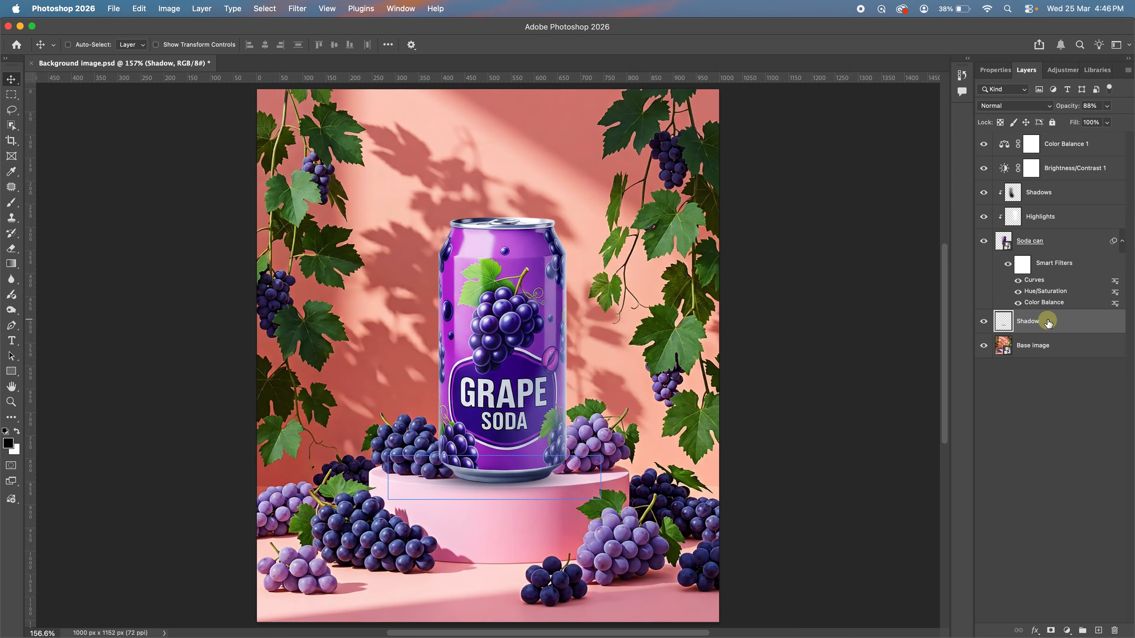
{"action": "key", "text": "super+t"}
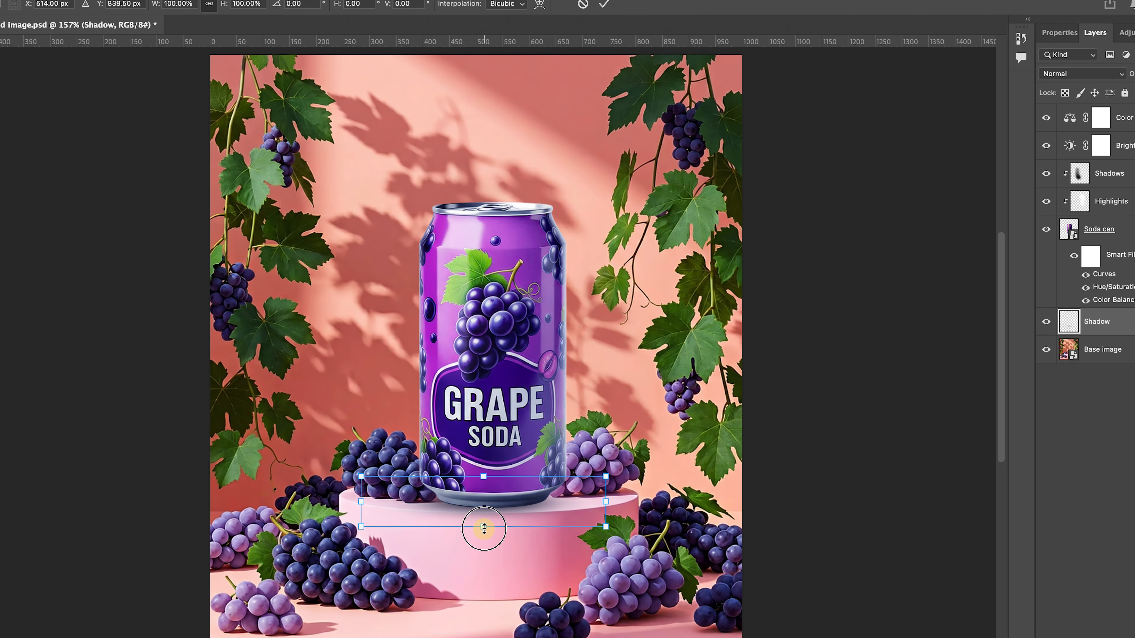
{"action": "left_click_drag", "start_coordinate": [494, 499], "coordinate": [484, 525]}
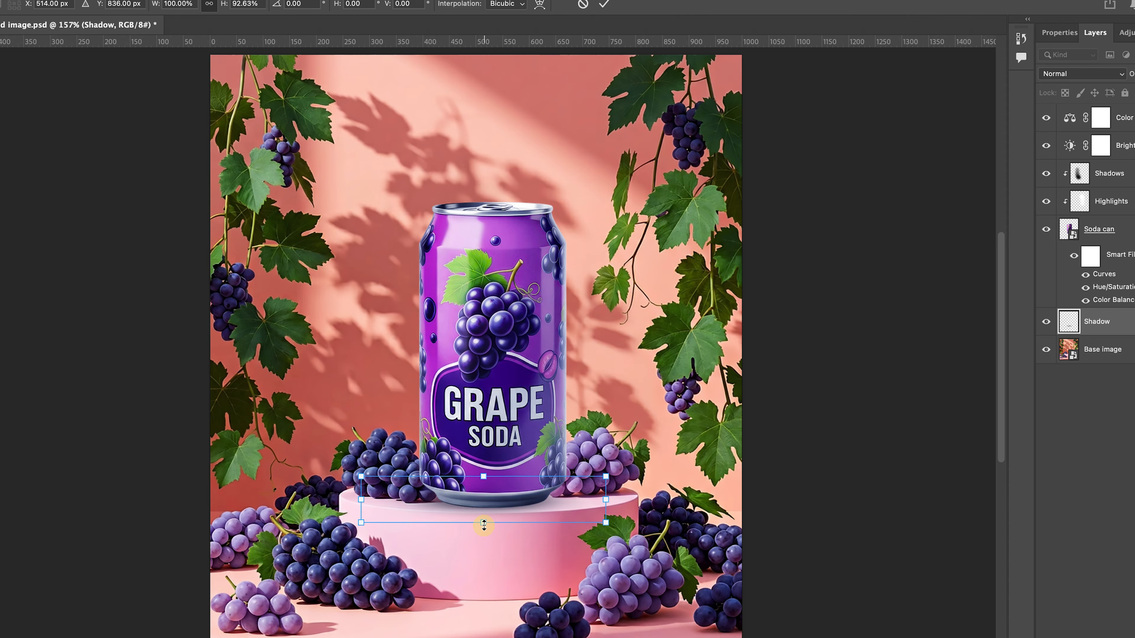
{"action": "key", "text": "Return"}
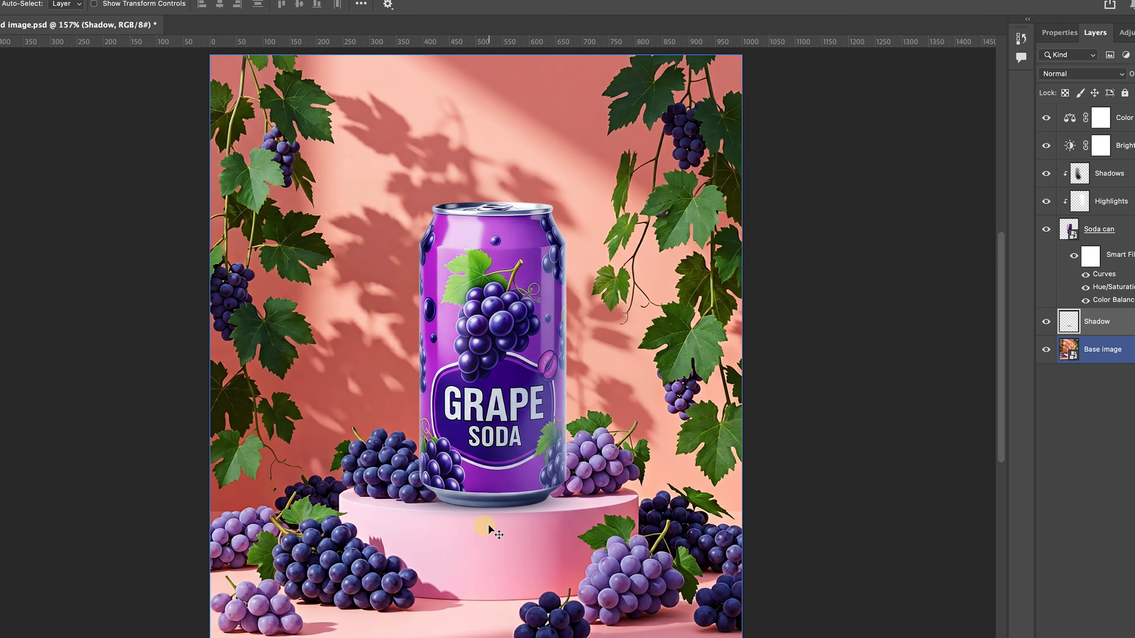